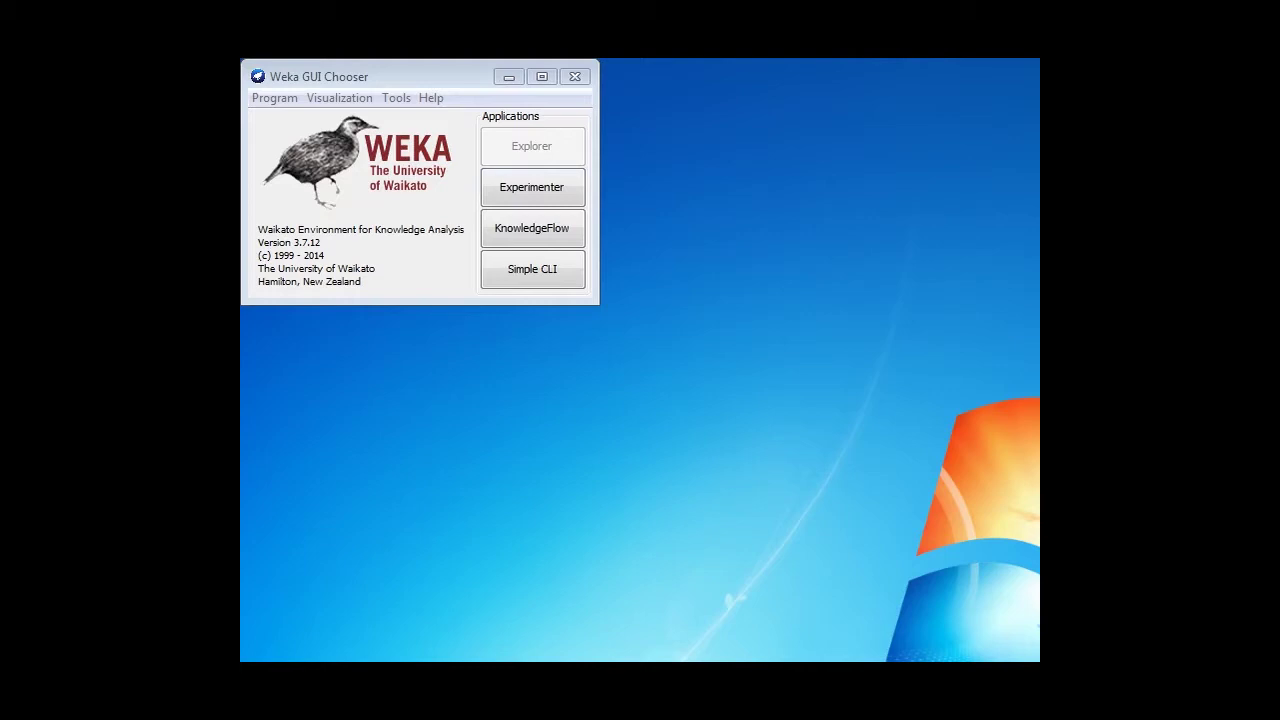
Open the Package Manager and show the description of the installed timeseriesForecasting 1.0.16 package
{"action": "key", "text": "alt+t"}
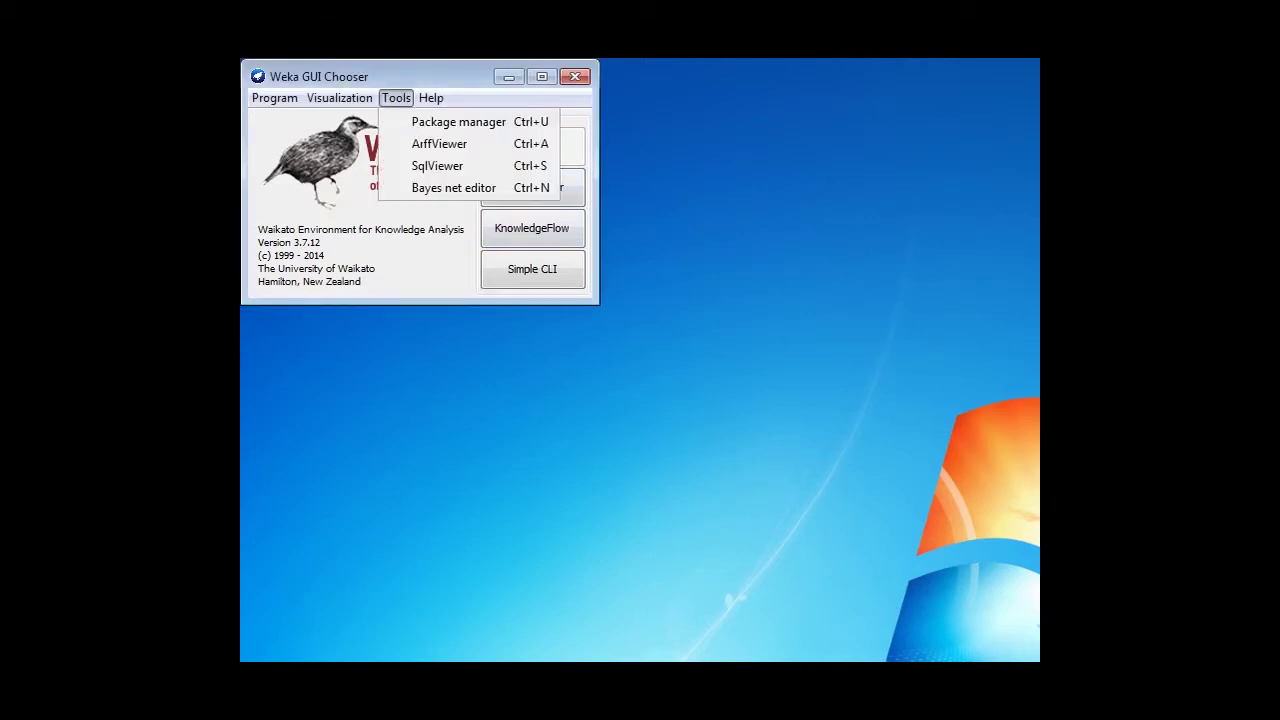
{"action": "key", "text": "Down"}
{"action": "key", "text": "Return"}
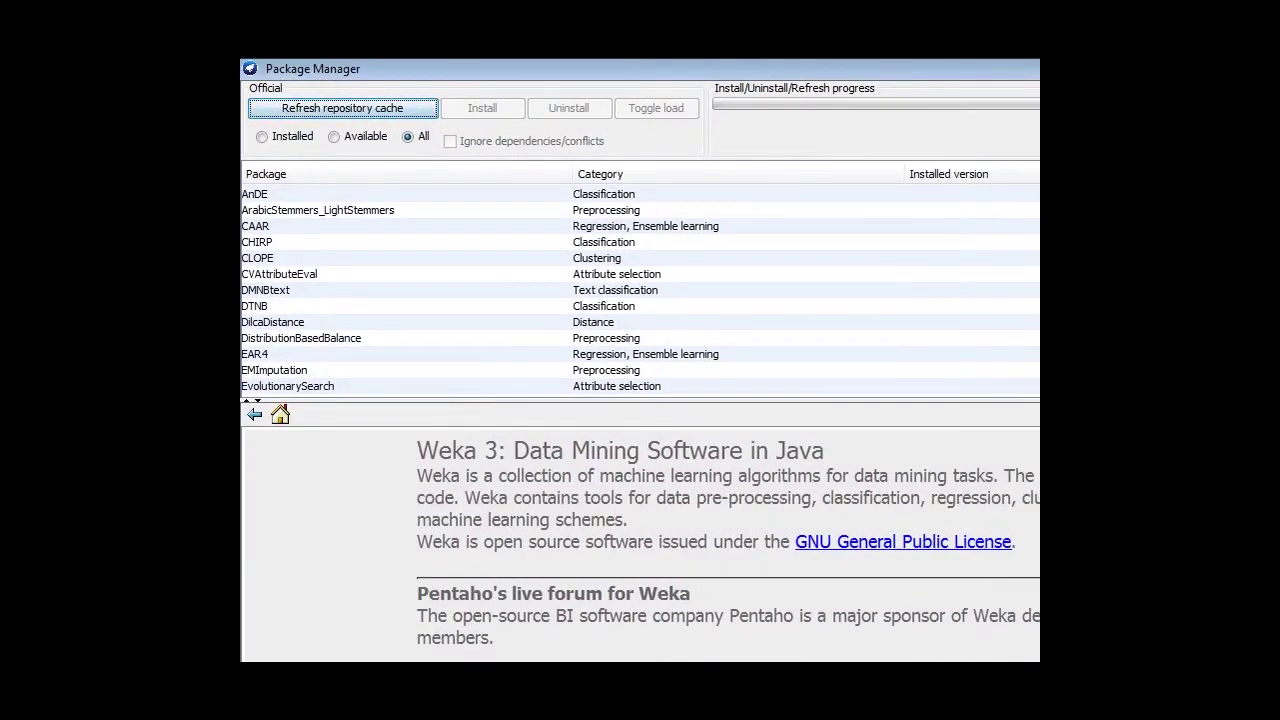
{"action": "scroll", "coordinate": [640, 290], "scroll_direction": "down", "scroll_amount": 15}
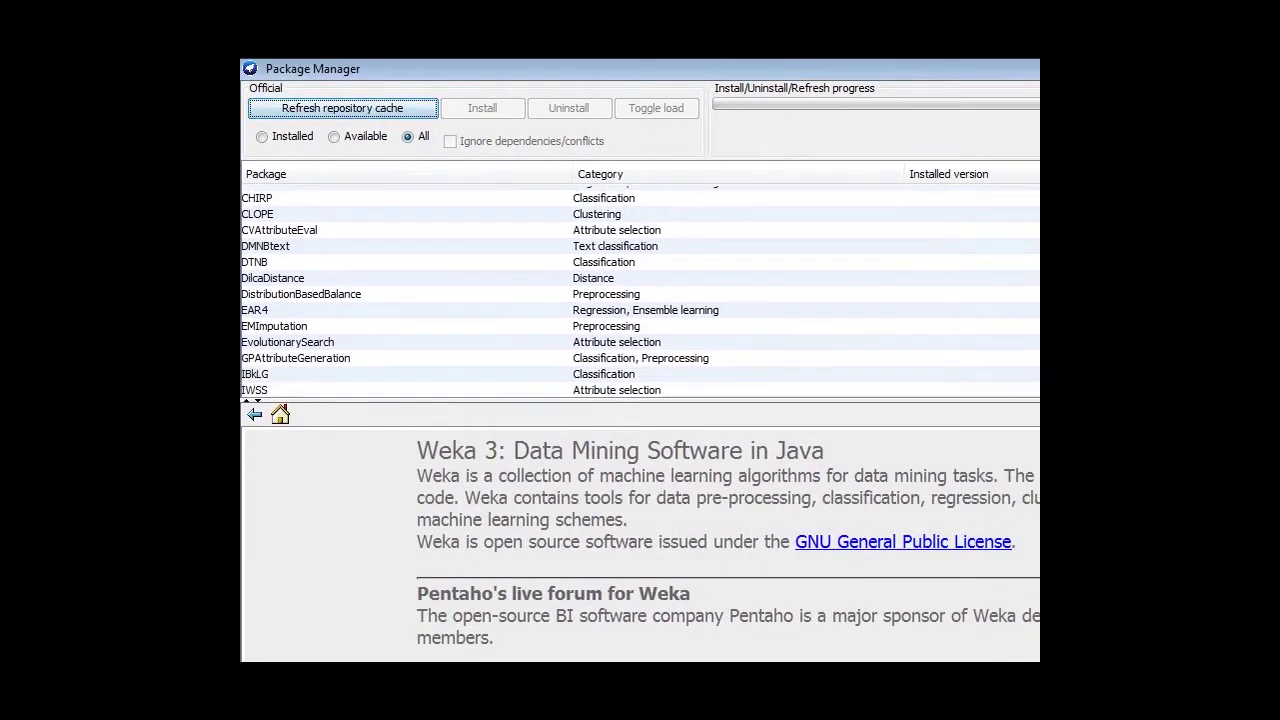
{"action": "scroll", "coordinate": [640, 290], "scroll_direction": "down", "scroll_amount": 15}
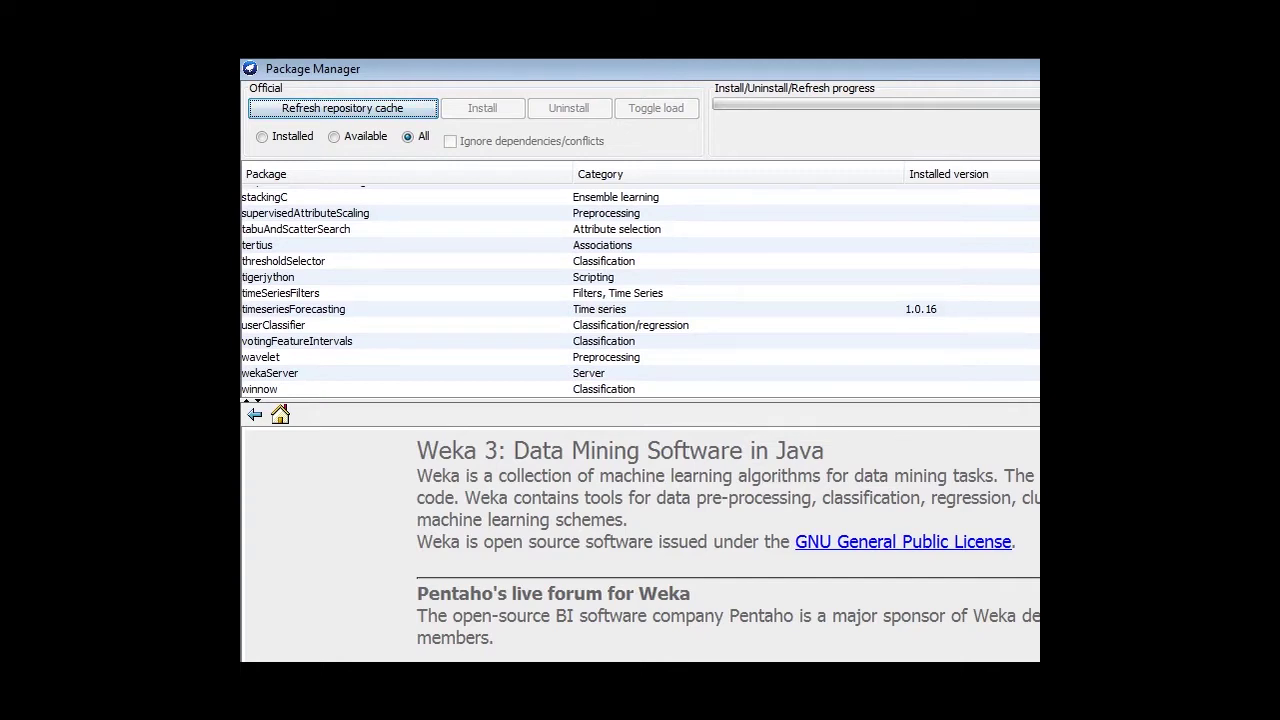
{"action": "left_click", "coordinate": [293, 309]}
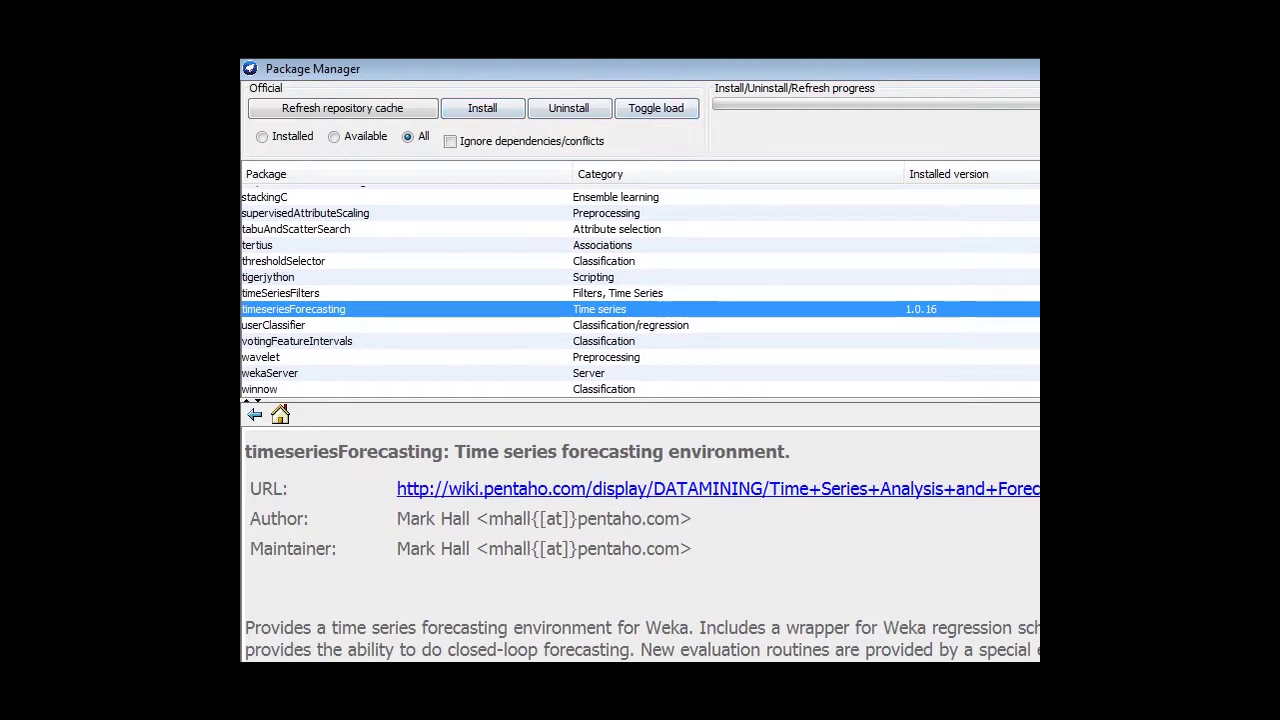
Run a default LinearRegression forecast on airline_passengers, predicting 447.5099 for 1961-01-01
{"action": "key", "text": "alt+F4"}
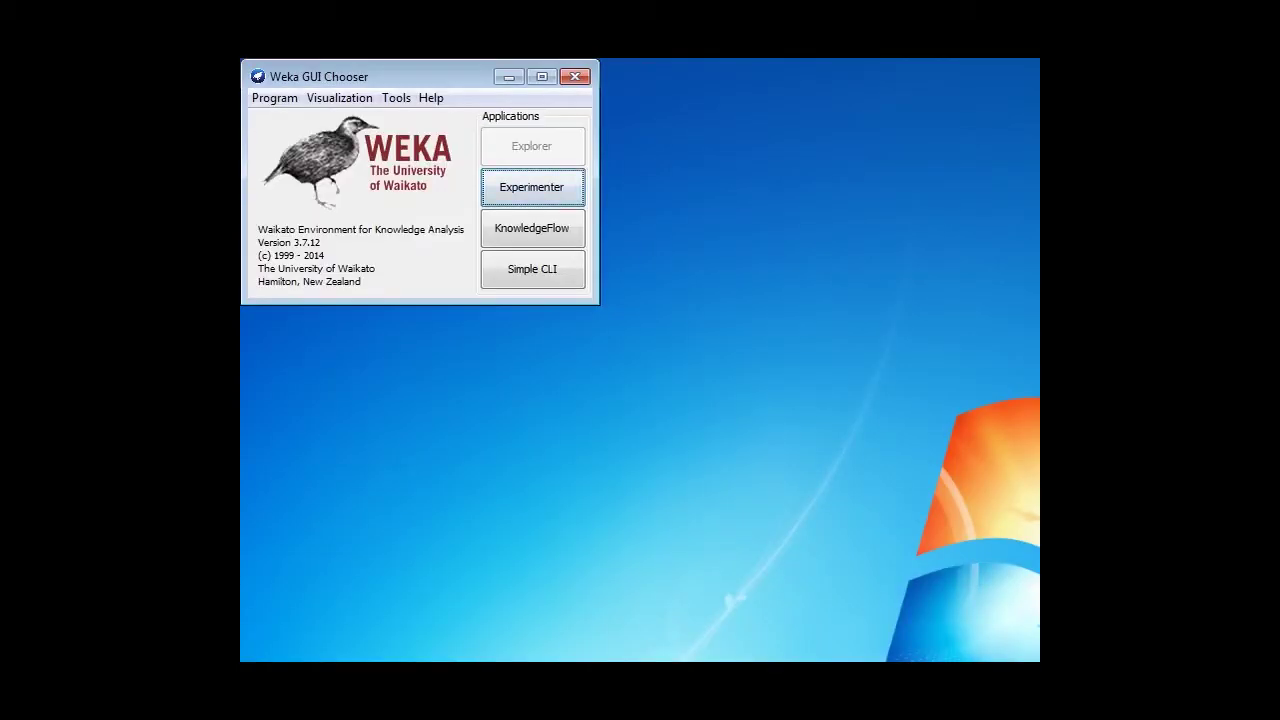
{"action": "key", "text": "alt+Tab"}
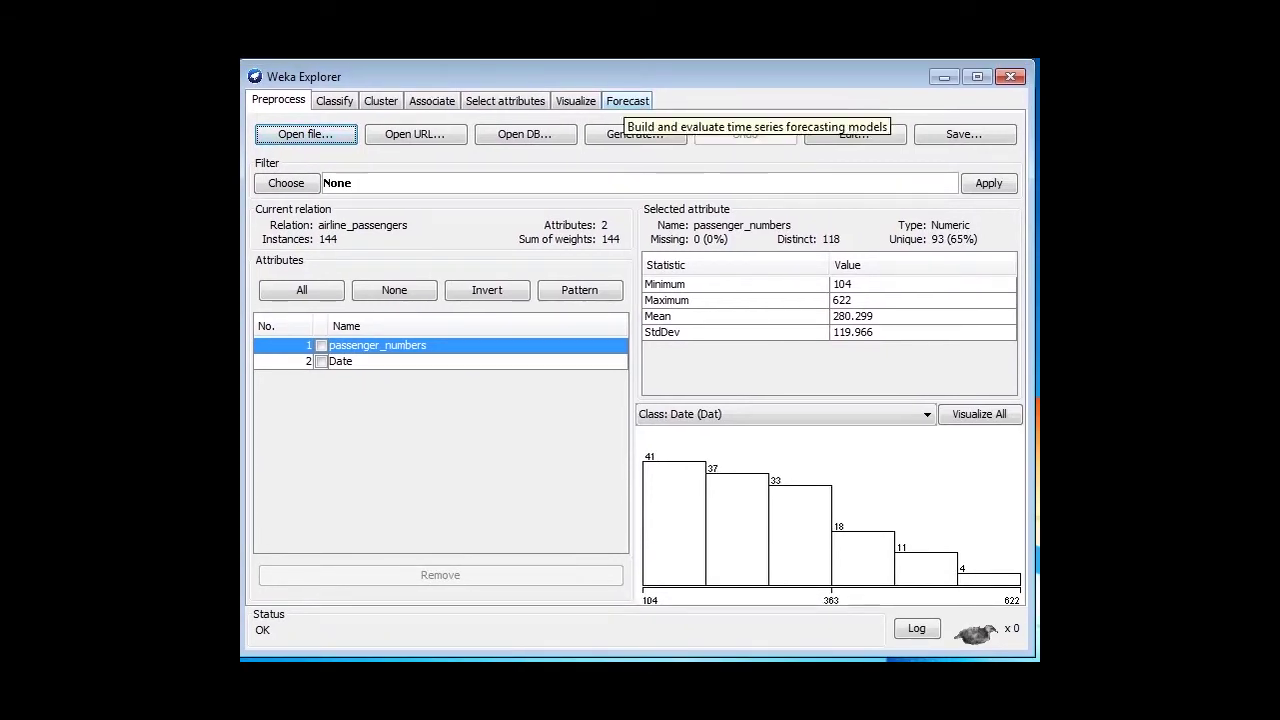
{"action": "left_click", "coordinate": [627, 101]}
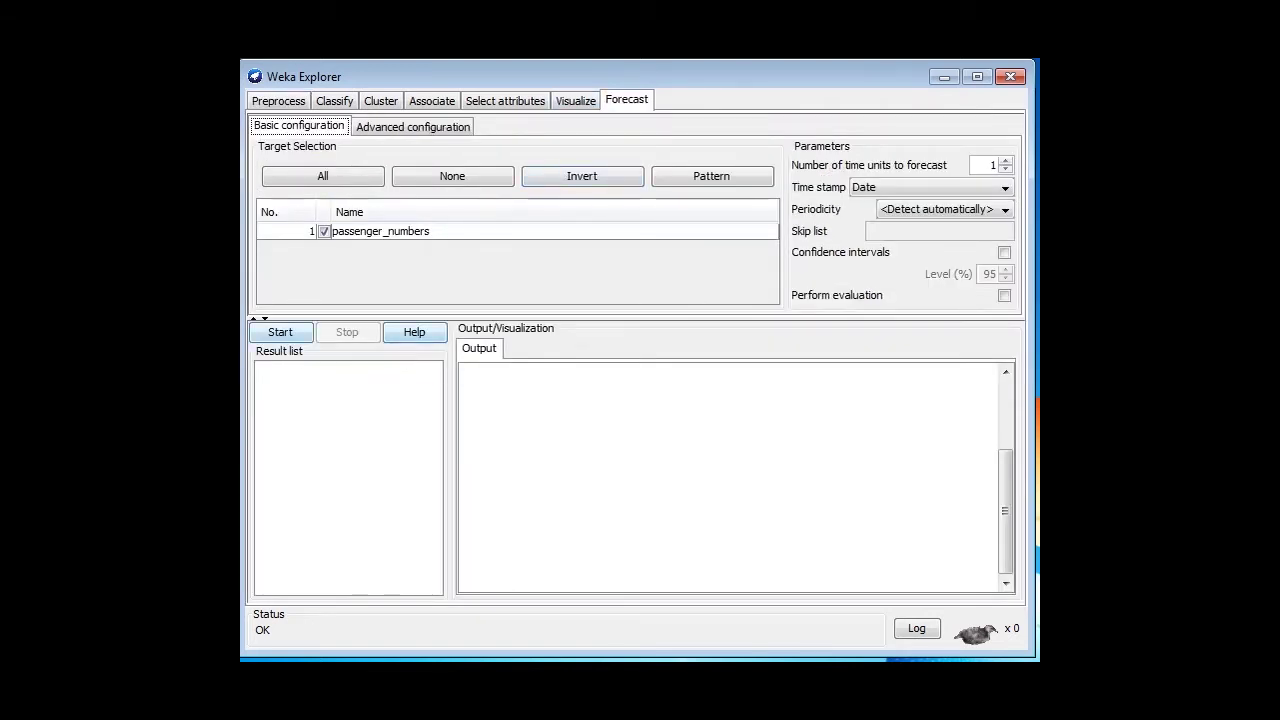
{"action": "left_click", "coordinate": [280, 332]}
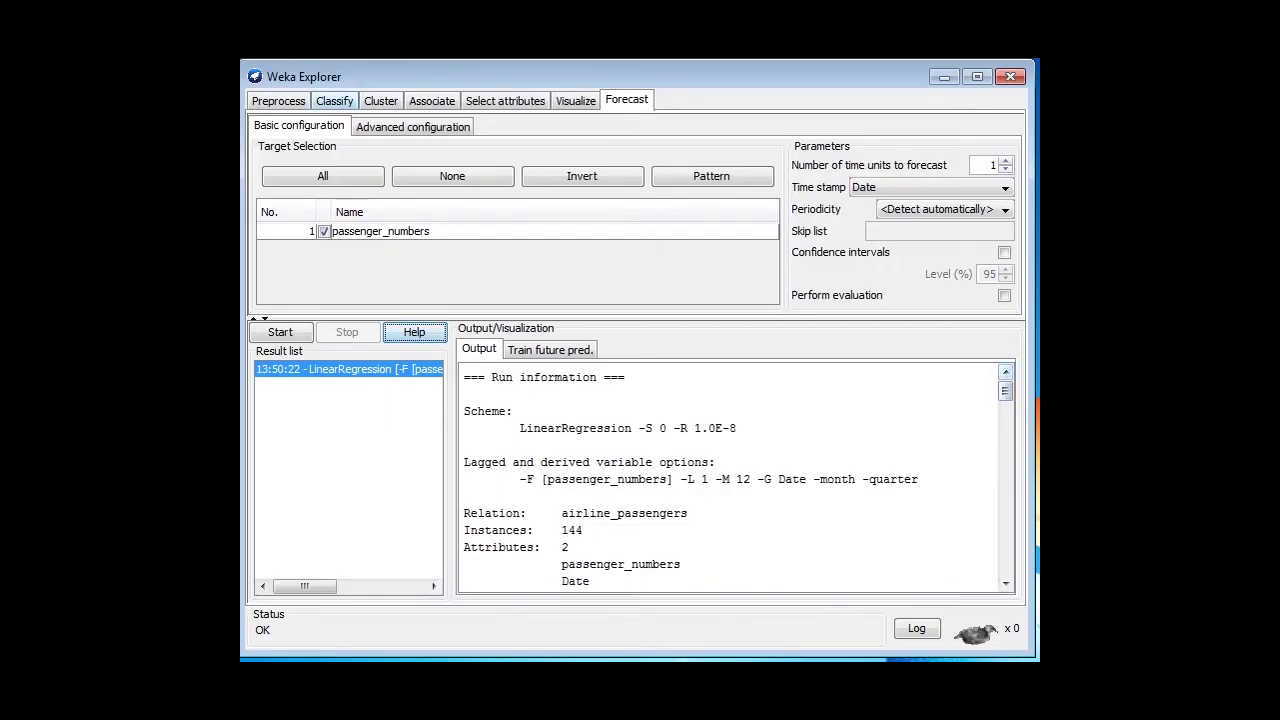
{"action": "left_click", "coordinate": [278, 101]}
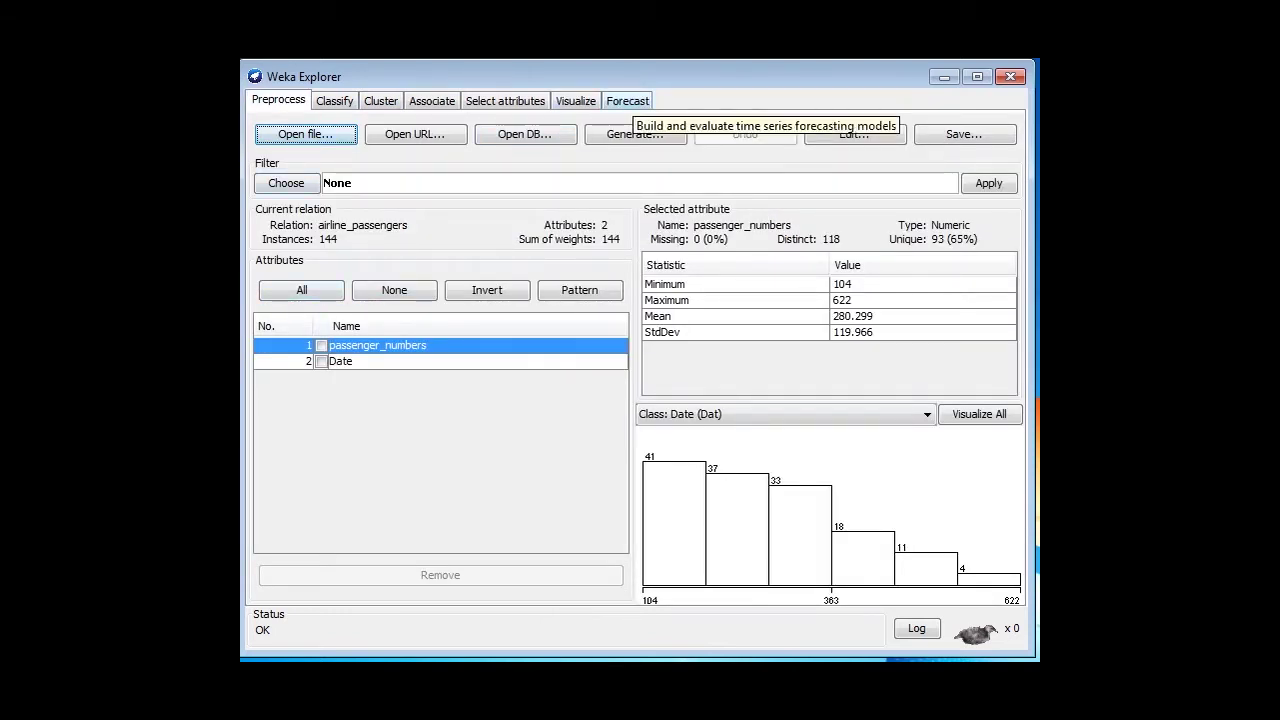
{"action": "left_click", "coordinate": [628, 101]}
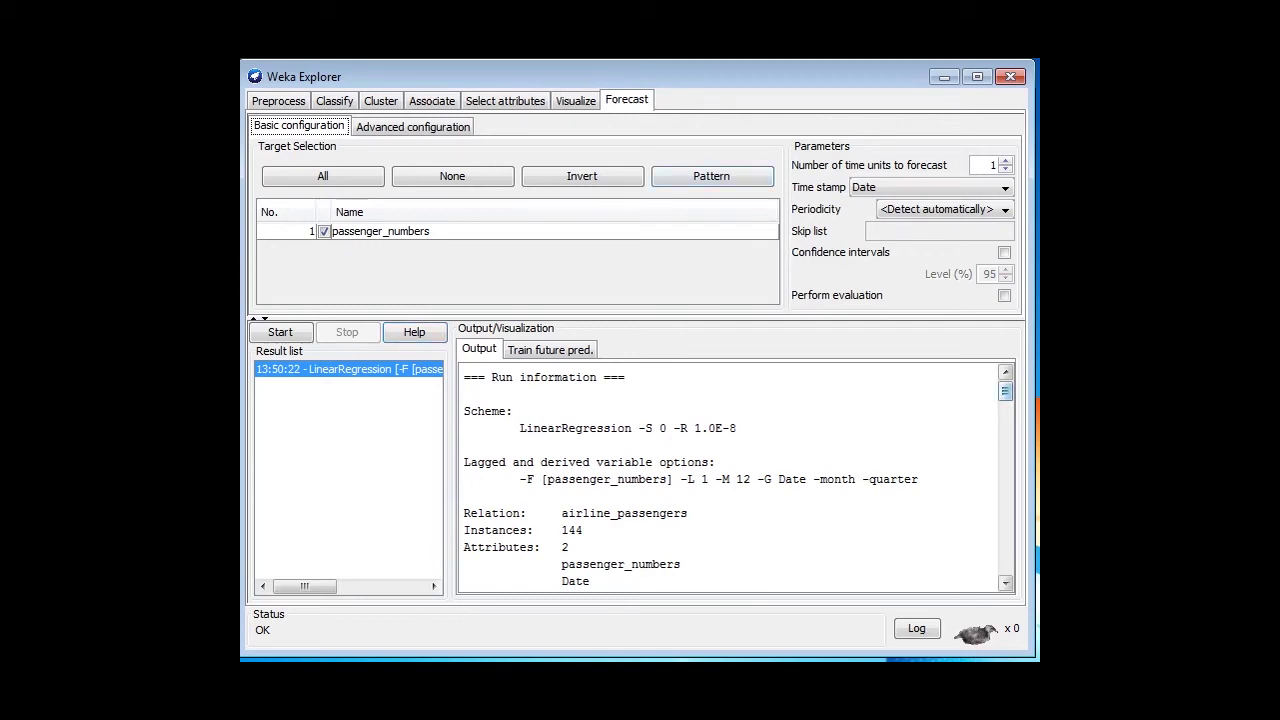
{"action": "scroll", "coordinate": [735, 478], "scroll_direction": "down", "scroll_amount": 3}
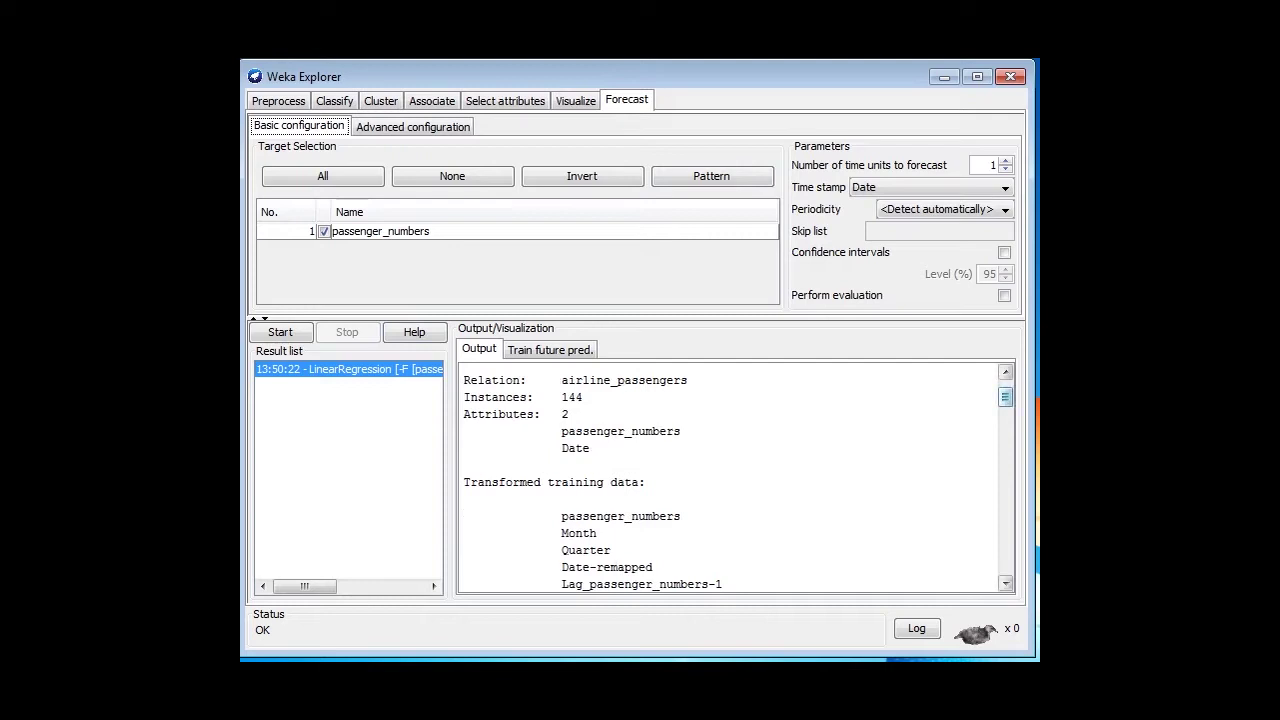
{"action": "scroll", "coordinate": [735, 478], "scroll_direction": "down", "scroll_amount": 2}
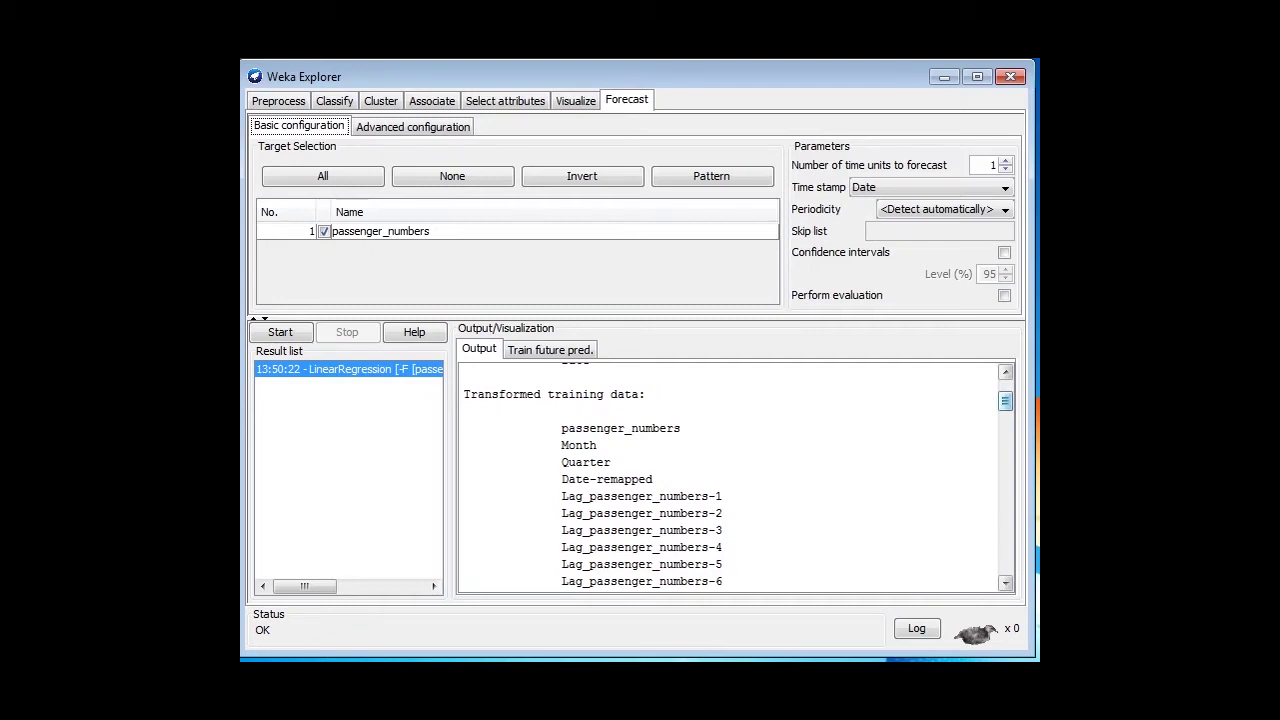
{"action": "scroll", "coordinate": [1005, 402], "scroll_direction": "down", "scroll_amount": 2}
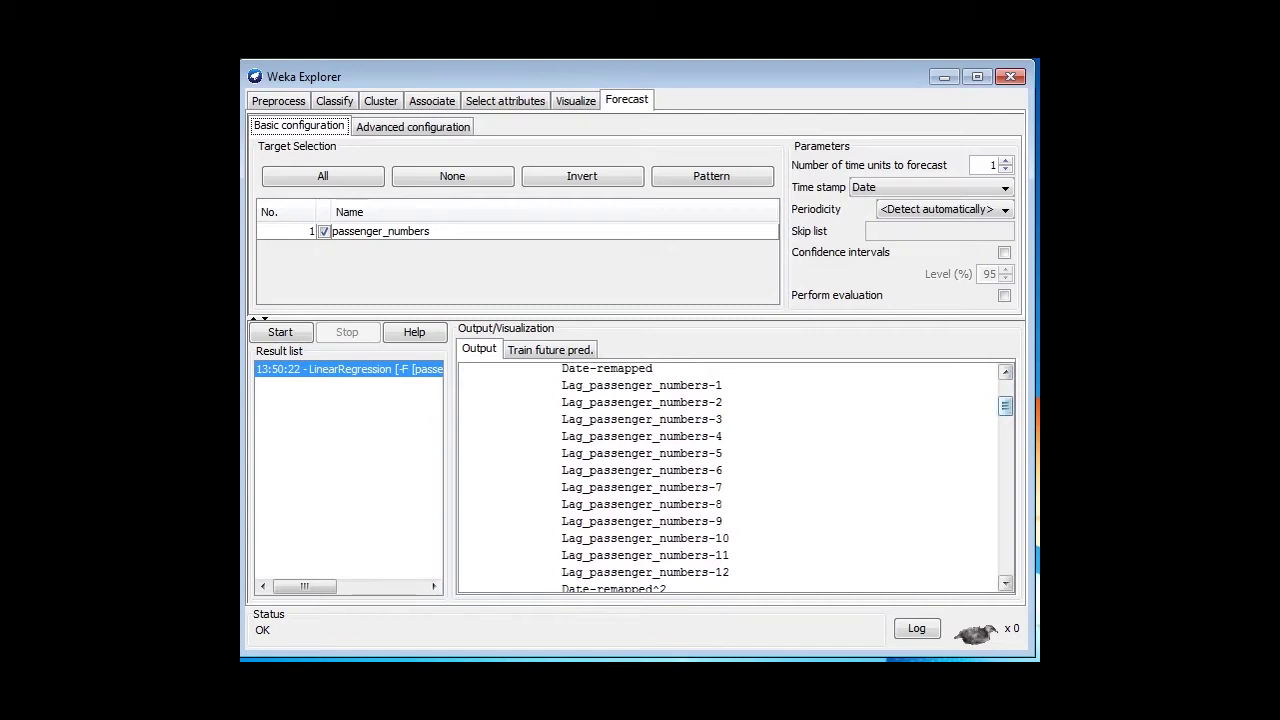
{"action": "scroll", "coordinate": [736, 478], "scroll_direction": "down", "scroll_amount": 4}
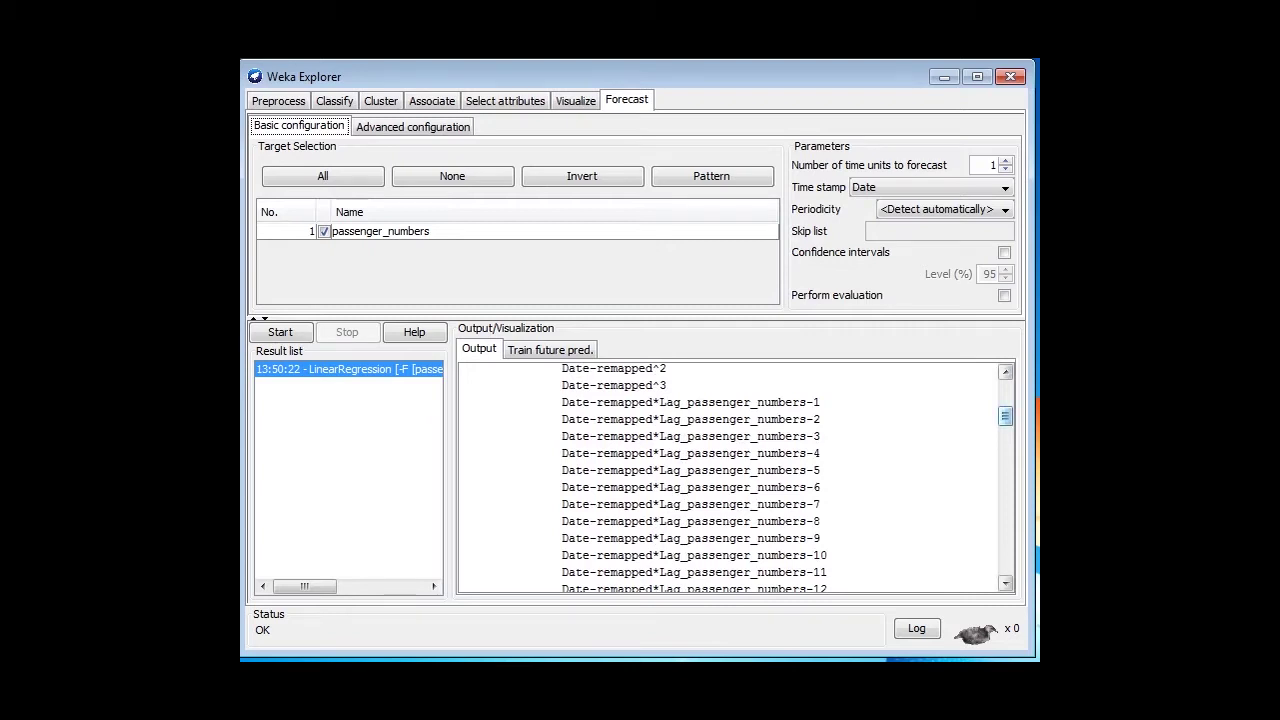
{"action": "scroll", "coordinate": [739, 474], "scroll_direction": "down", "scroll_amount": 7}
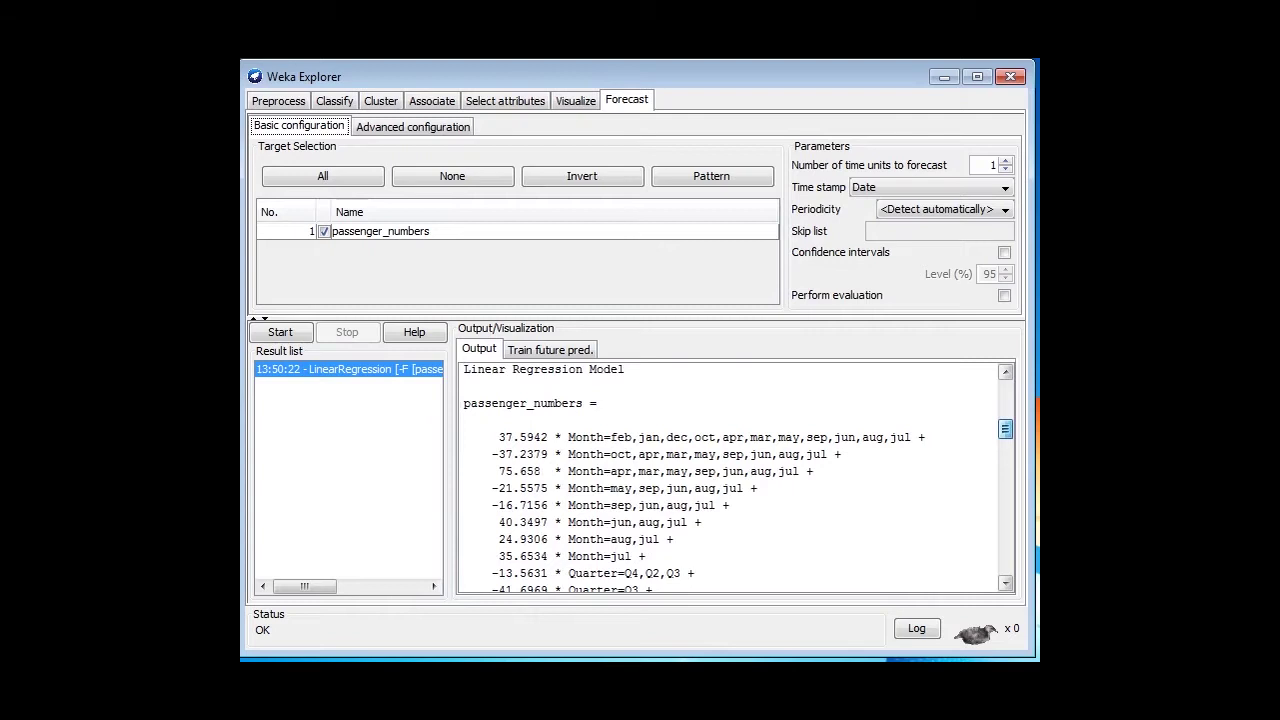
{"action": "scroll", "coordinate": [739, 477], "scroll_direction": "down", "scroll_amount": 10}
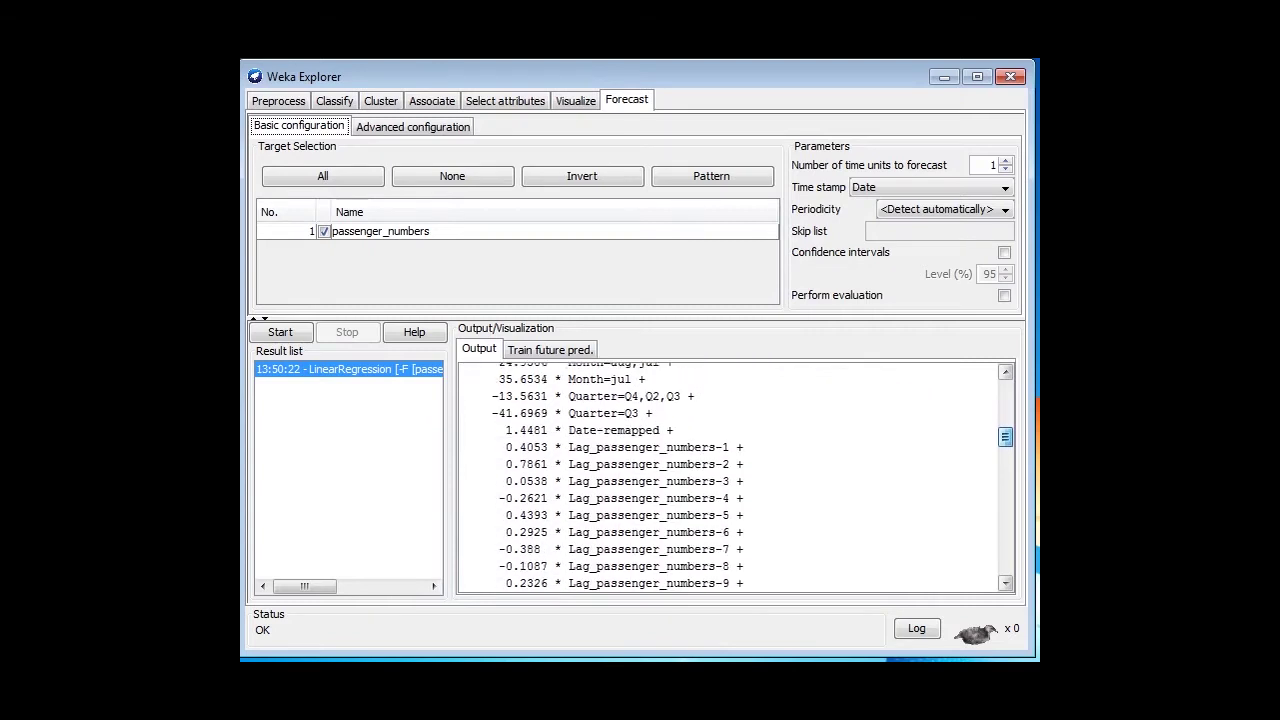
{"action": "scroll", "coordinate": [736, 477], "scroll_direction": "down", "scroll_amount": 1}
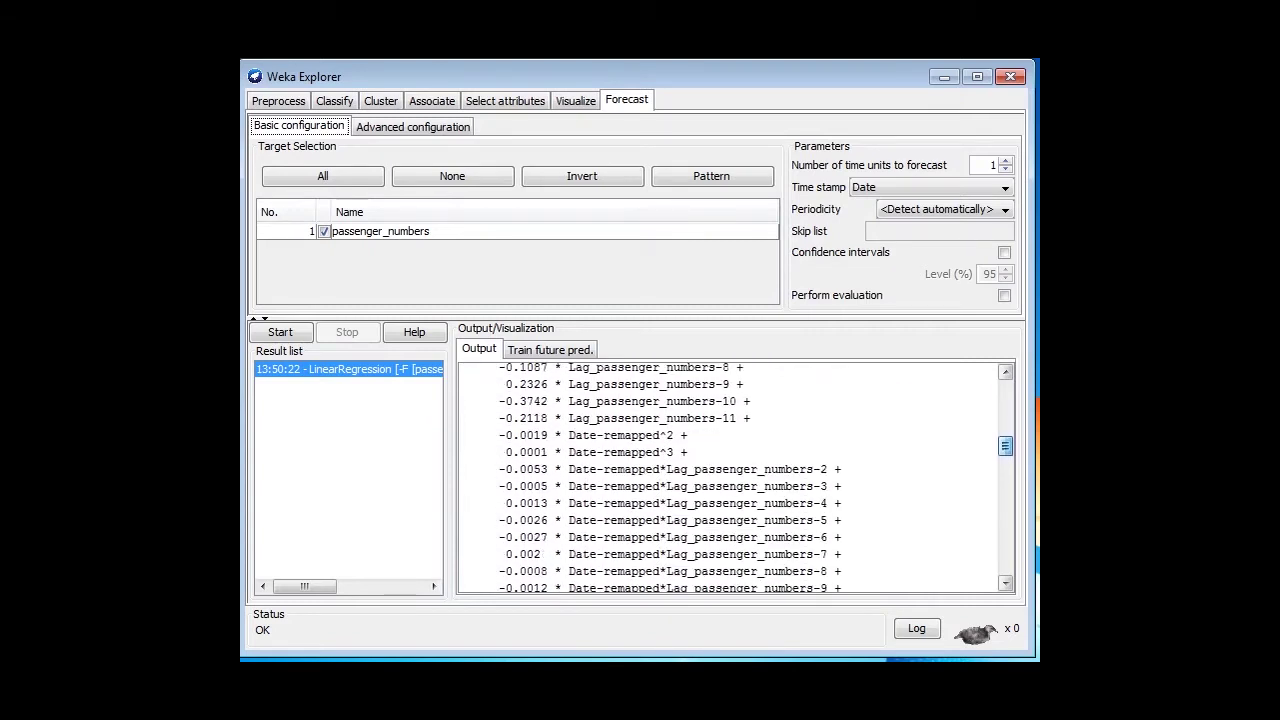
{"action": "scroll", "coordinate": [736, 477], "scroll_direction": "down", "scroll_amount": 15}
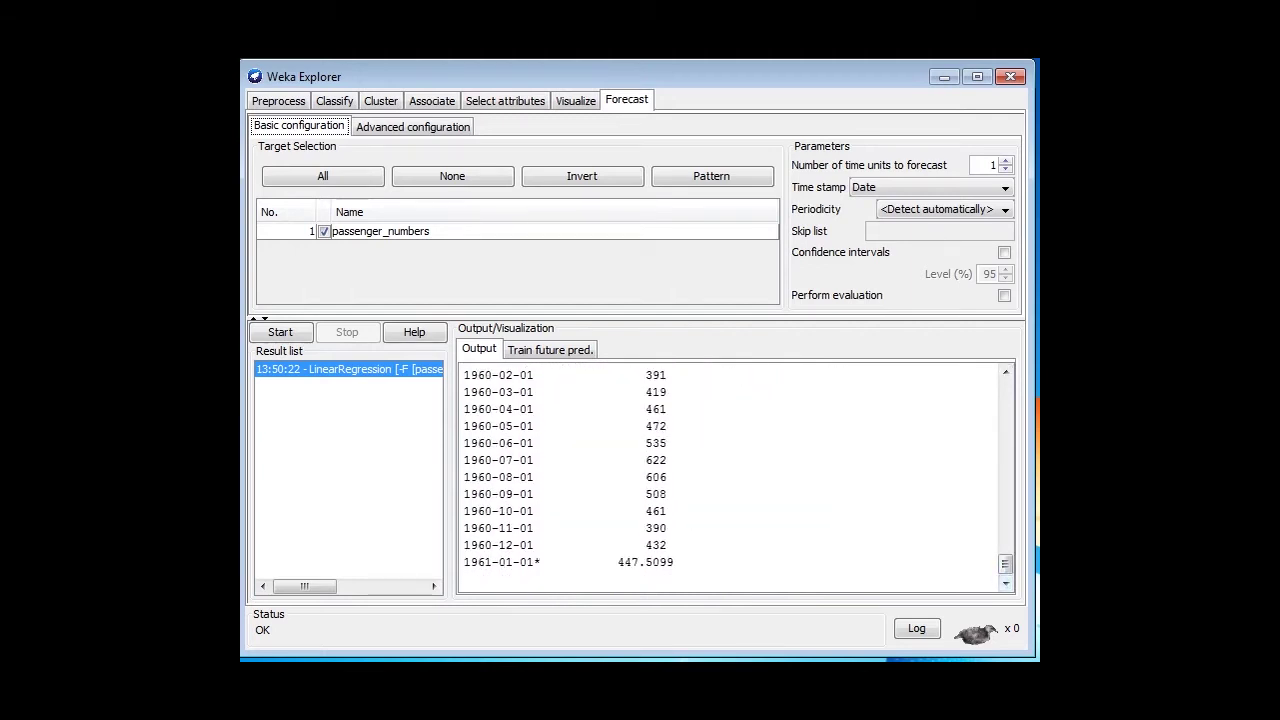
Enable Perform evaluation and rerun the forecast, giving training MAE 8.3983 and RMSE 10.6337
{"action": "left_click", "coordinate": [1004, 295]}
{"action": "left_click", "coordinate": [280, 332]}
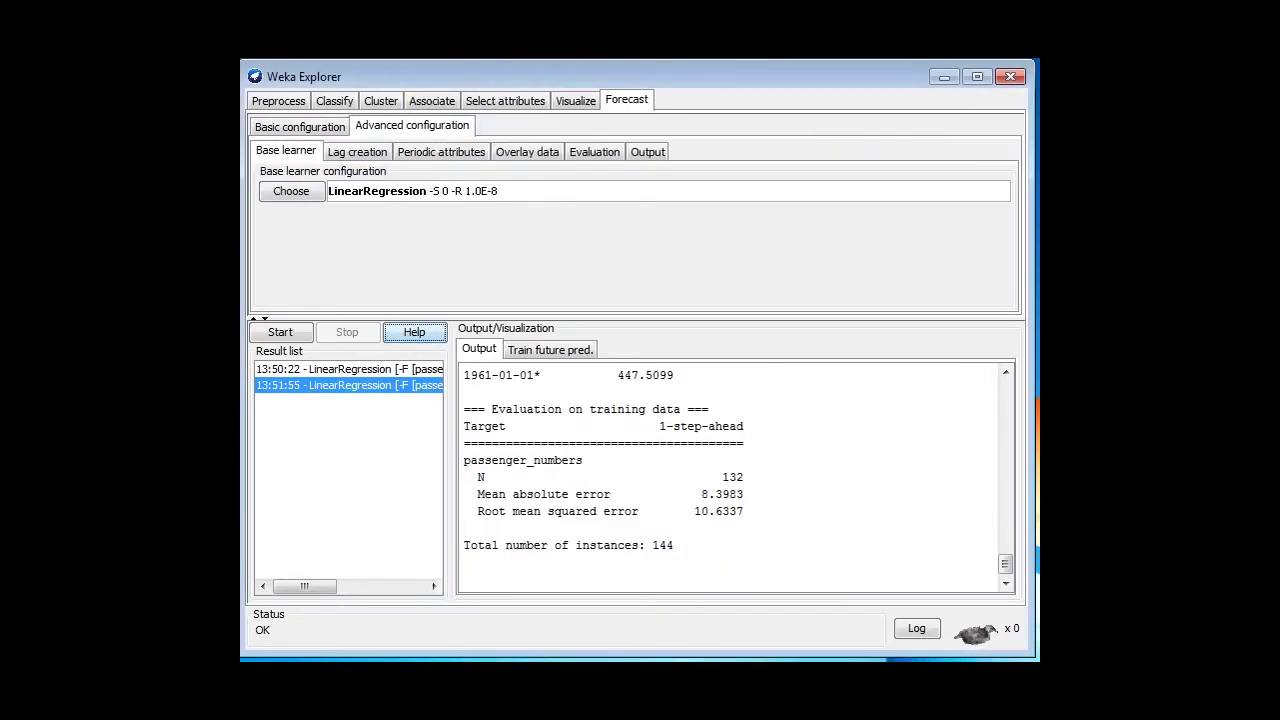
Set the base learner to a FilteredClassifier wrapping LinearRegression
{"action": "left_click", "coordinate": [291, 191]}
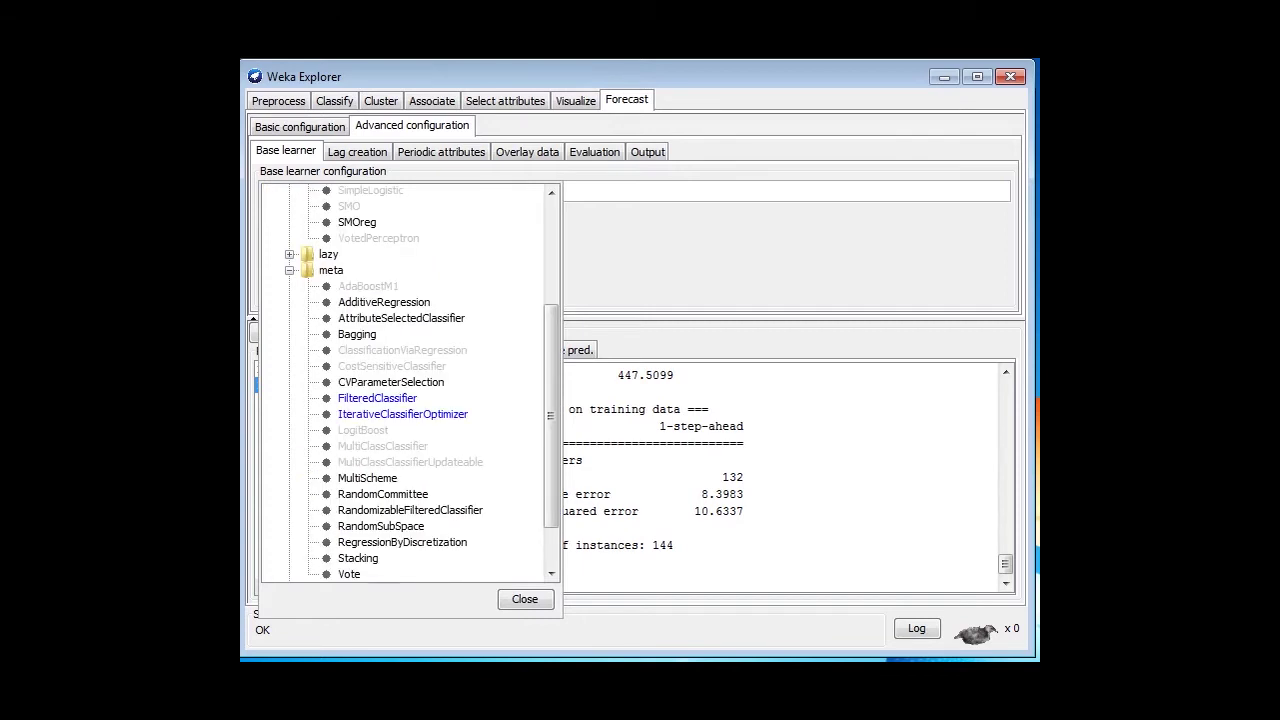
{"action": "left_click", "coordinate": [377, 398]}
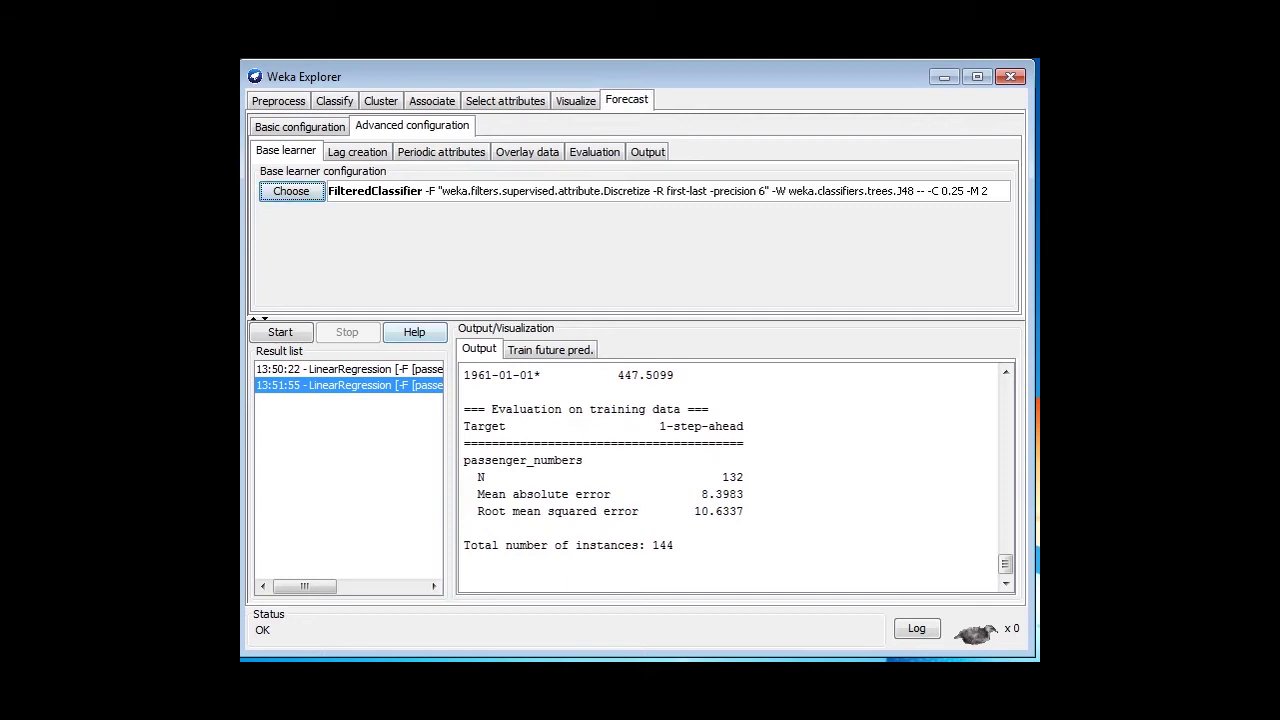
{"action": "left_click", "coordinate": [375, 191]}
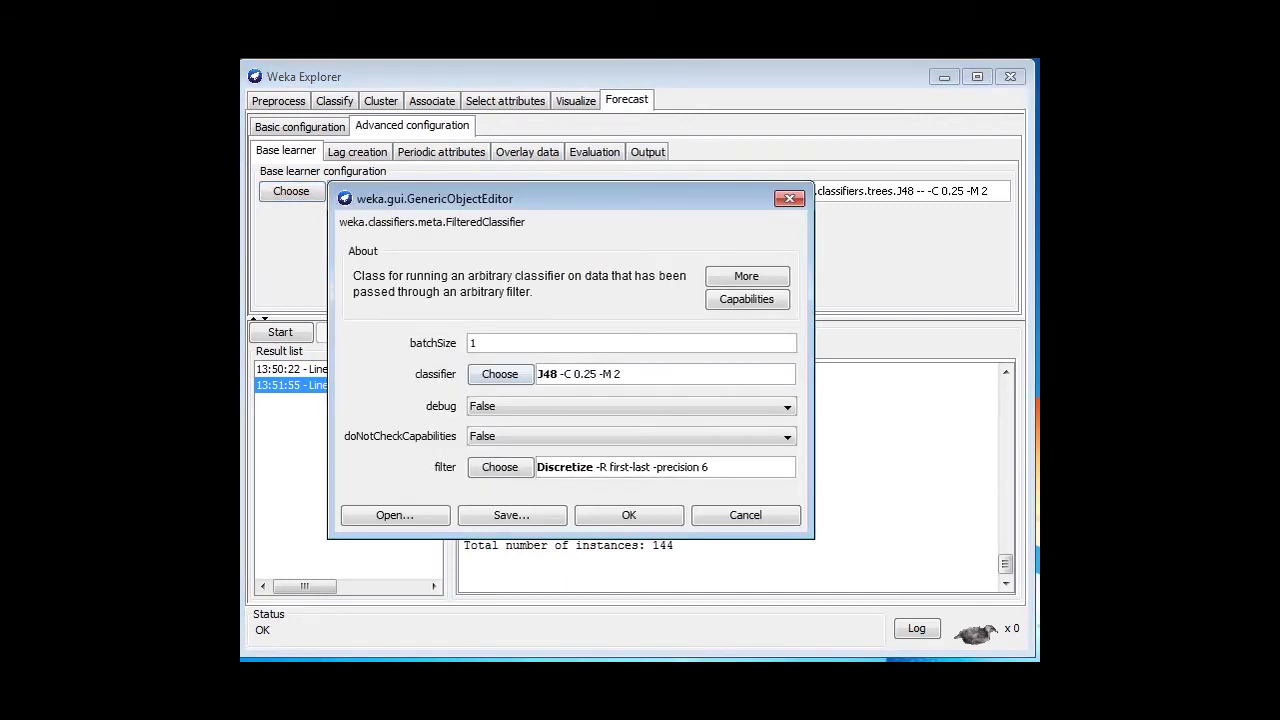
{"action": "left_click", "coordinate": [500, 374]}
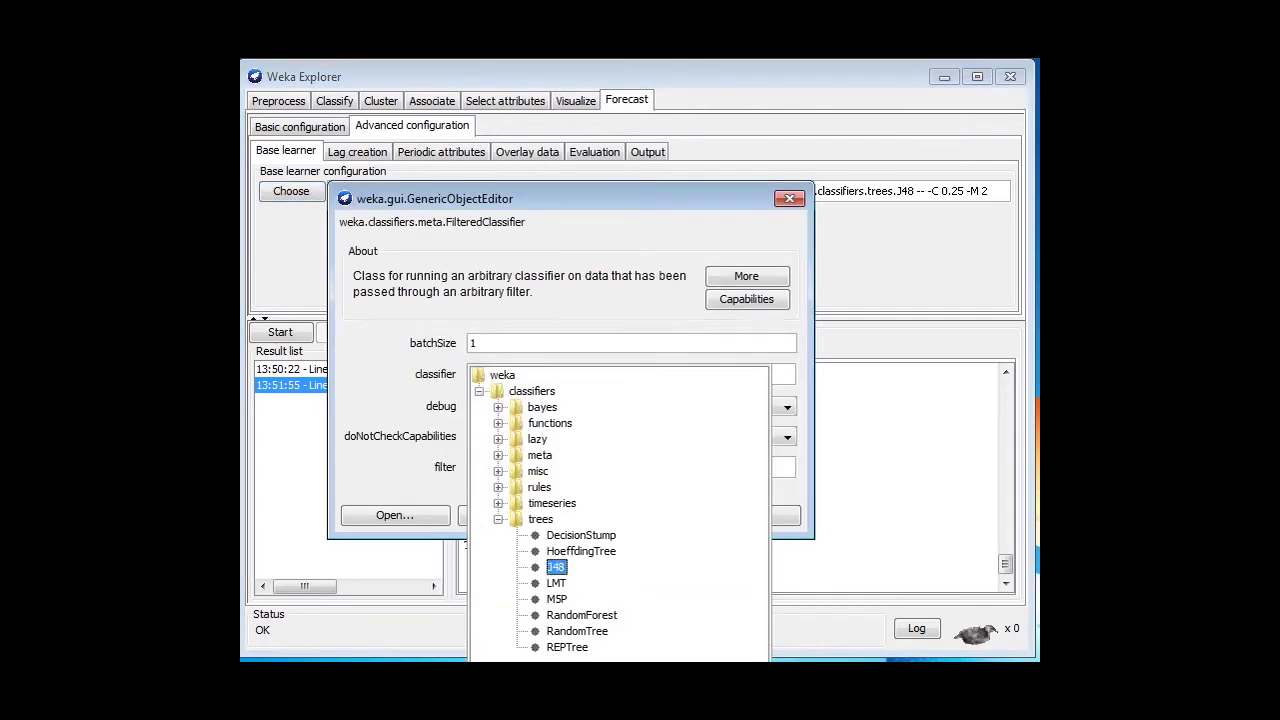
{"action": "left_click", "coordinate": [498, 423]}
{"action": "left_click", "coordinate": [587, 455]}
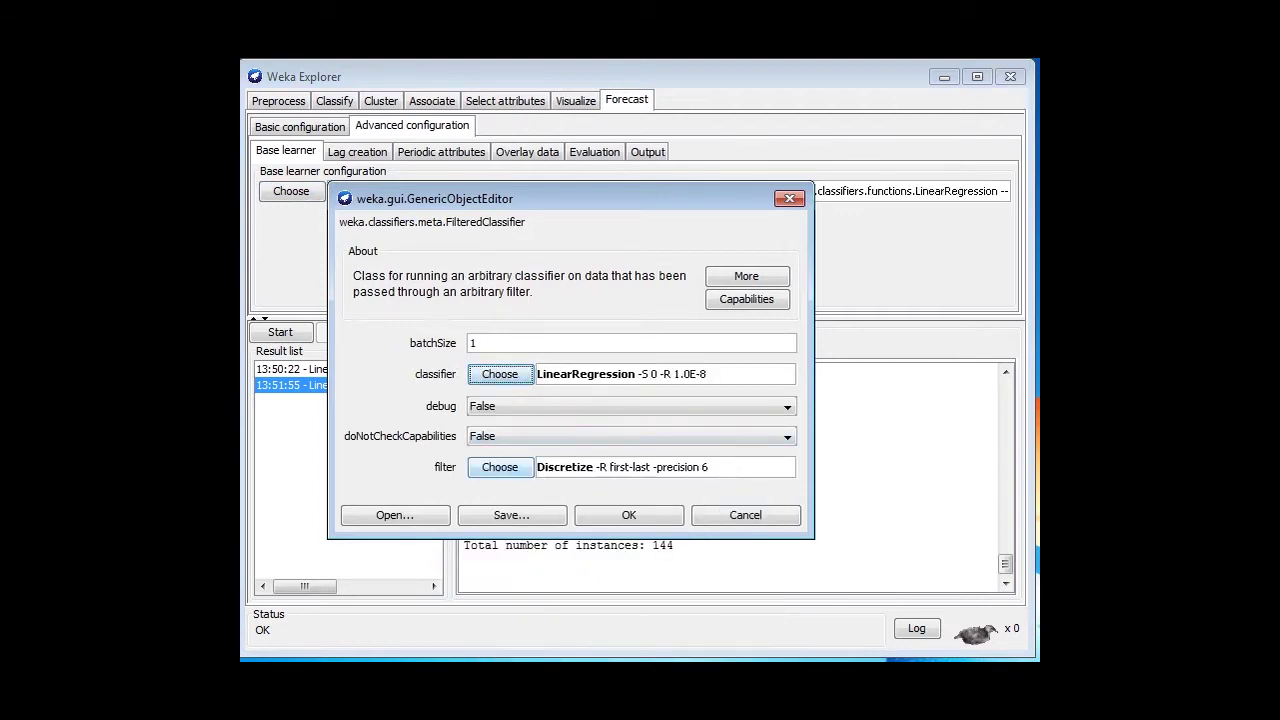
Add a Remove filter on attributes 1,4,16 with invertSelection True, confirm, and rerun the forecast
{"action": "left_click", "coordinate": [500, 467]}
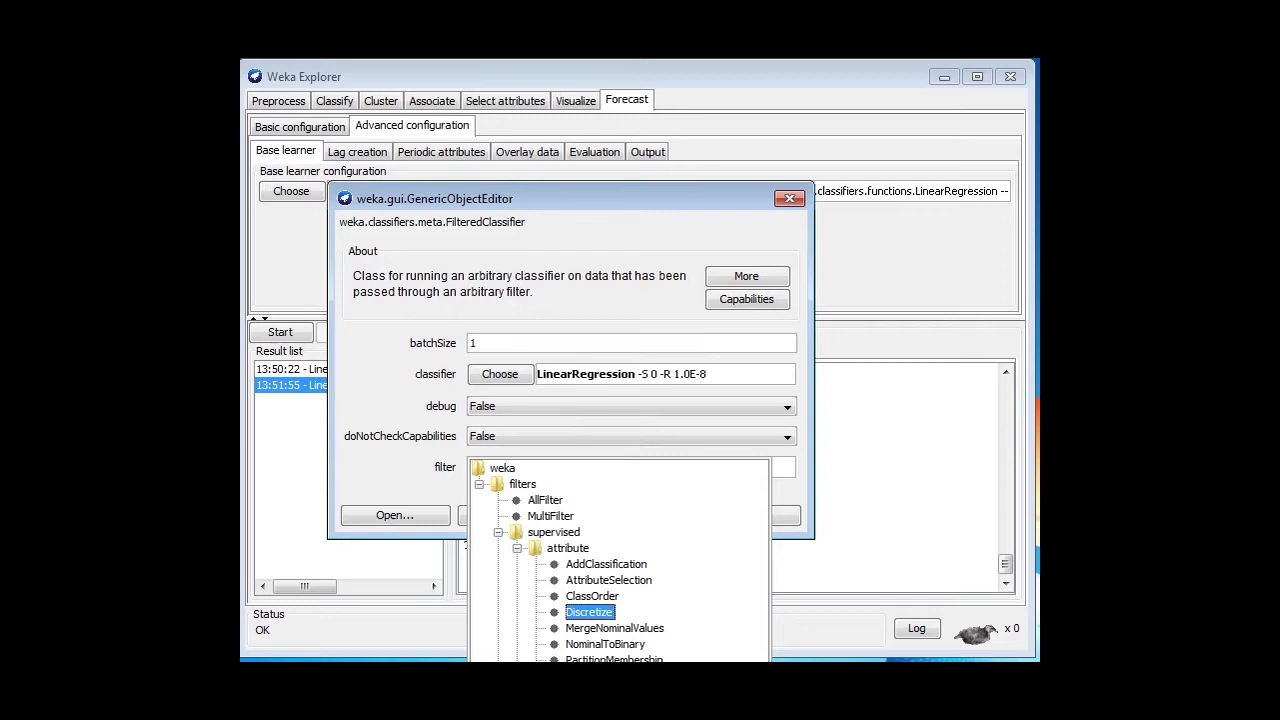
{"action": "scroll", "coordinate": [615, 560], "scroll_direction": "down", "scroll_amount": 3}
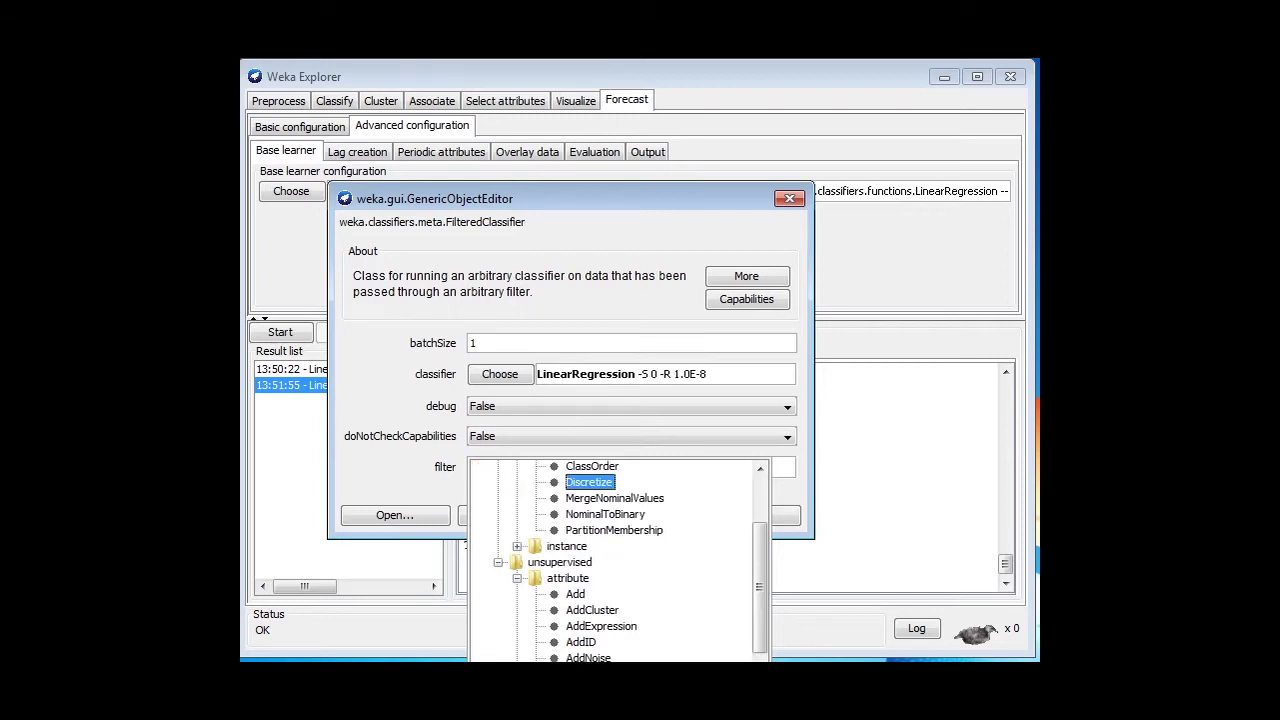
{"action": "scroll", "coordinate": [615, 560], "scroll_direction": "down", "scroll_amount": 7}
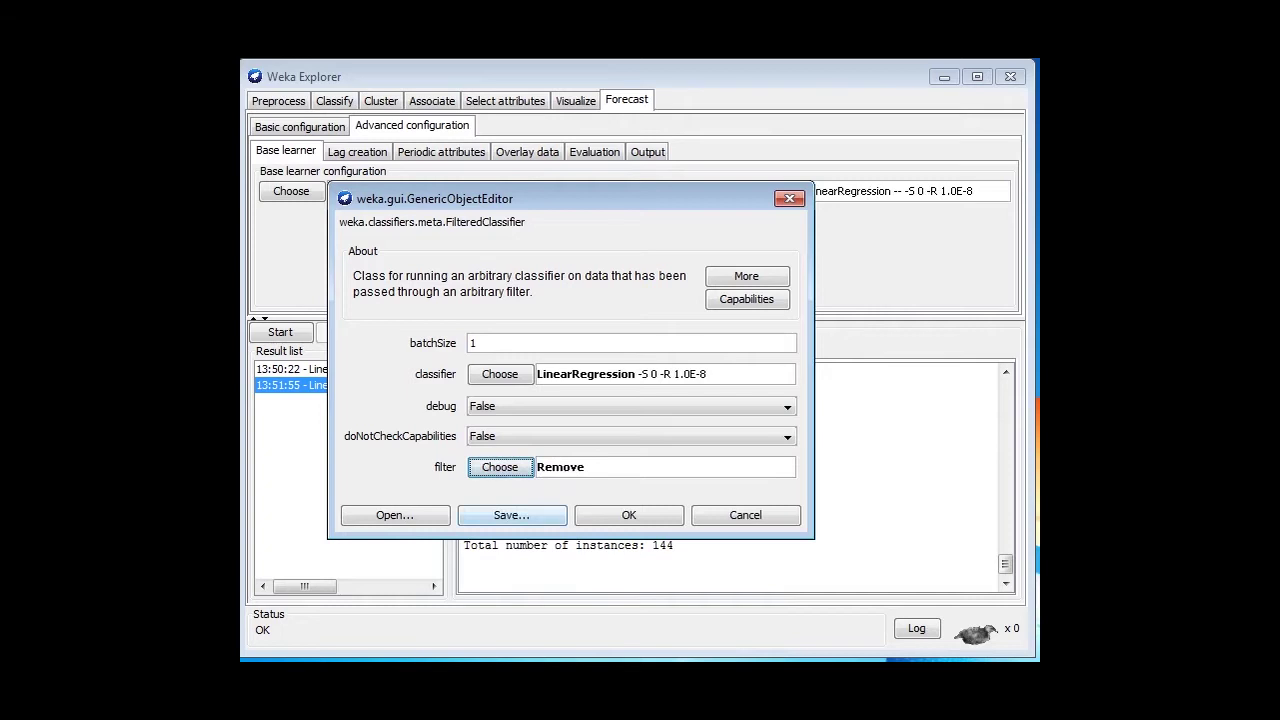
{"action": "left_click", "coordinate": [600, 467]}
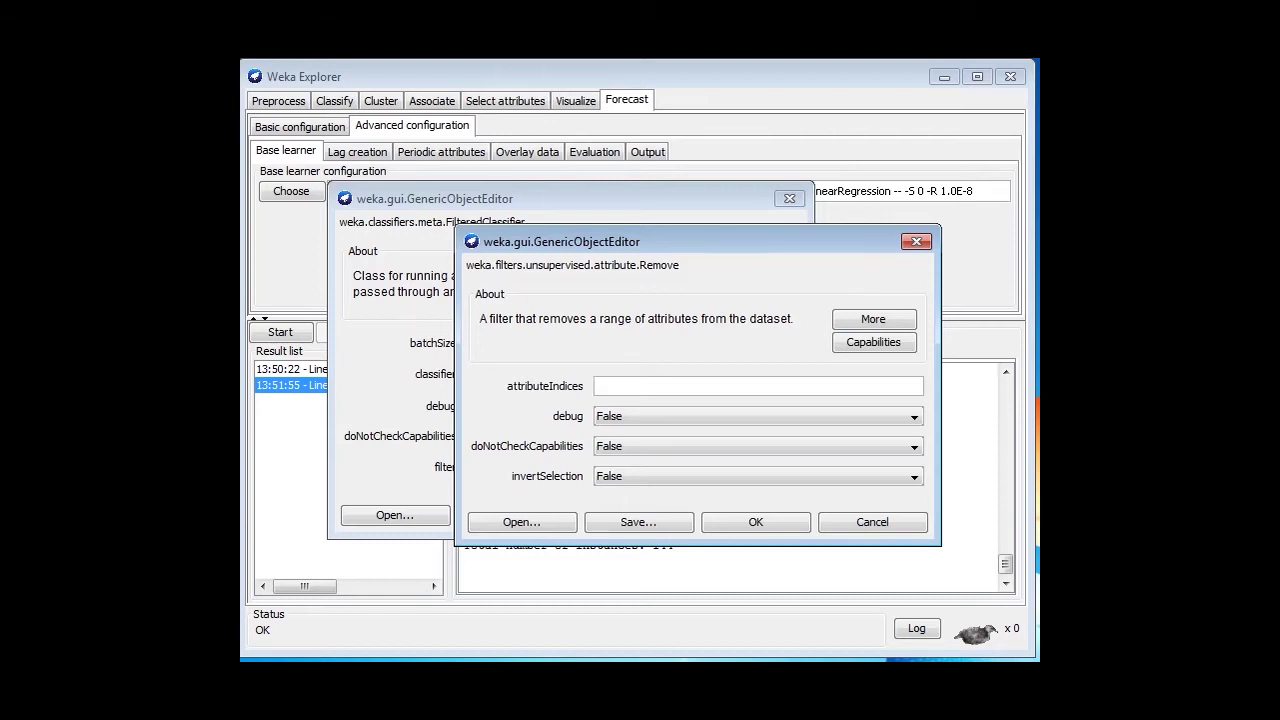
{"action": "type", "text": "1,4,"}
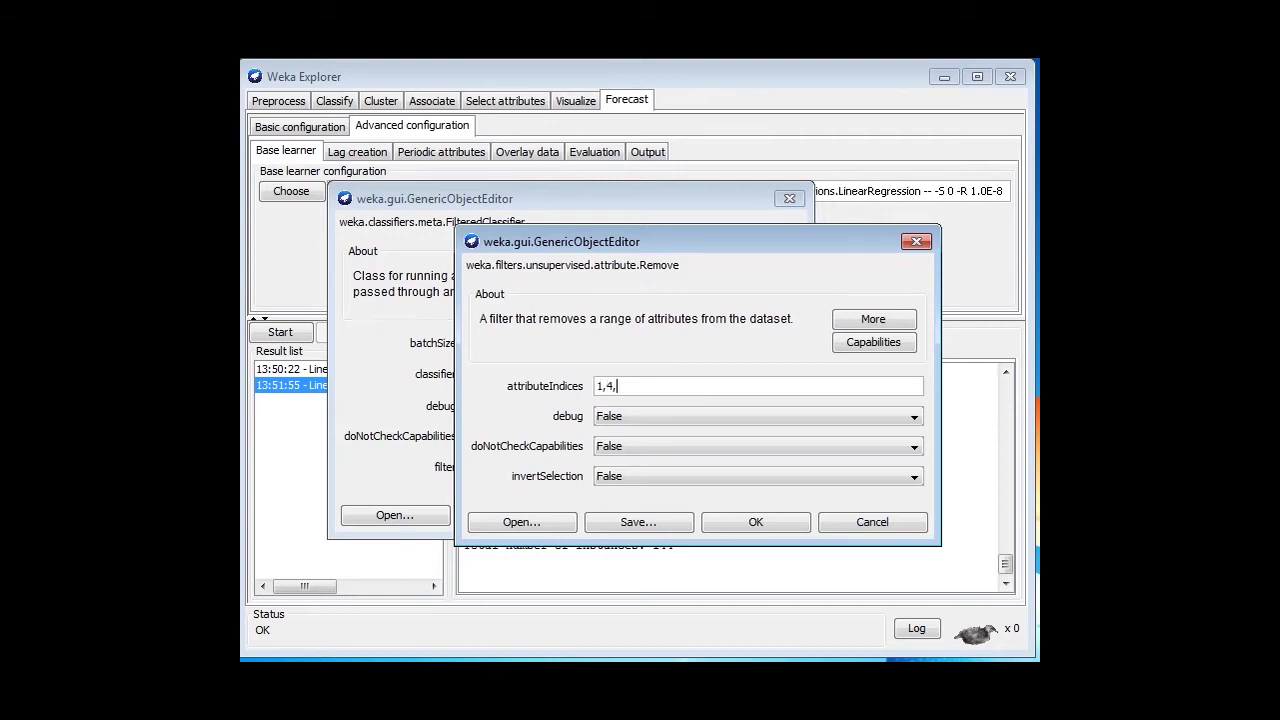
{"action": "type", "text": "16"}
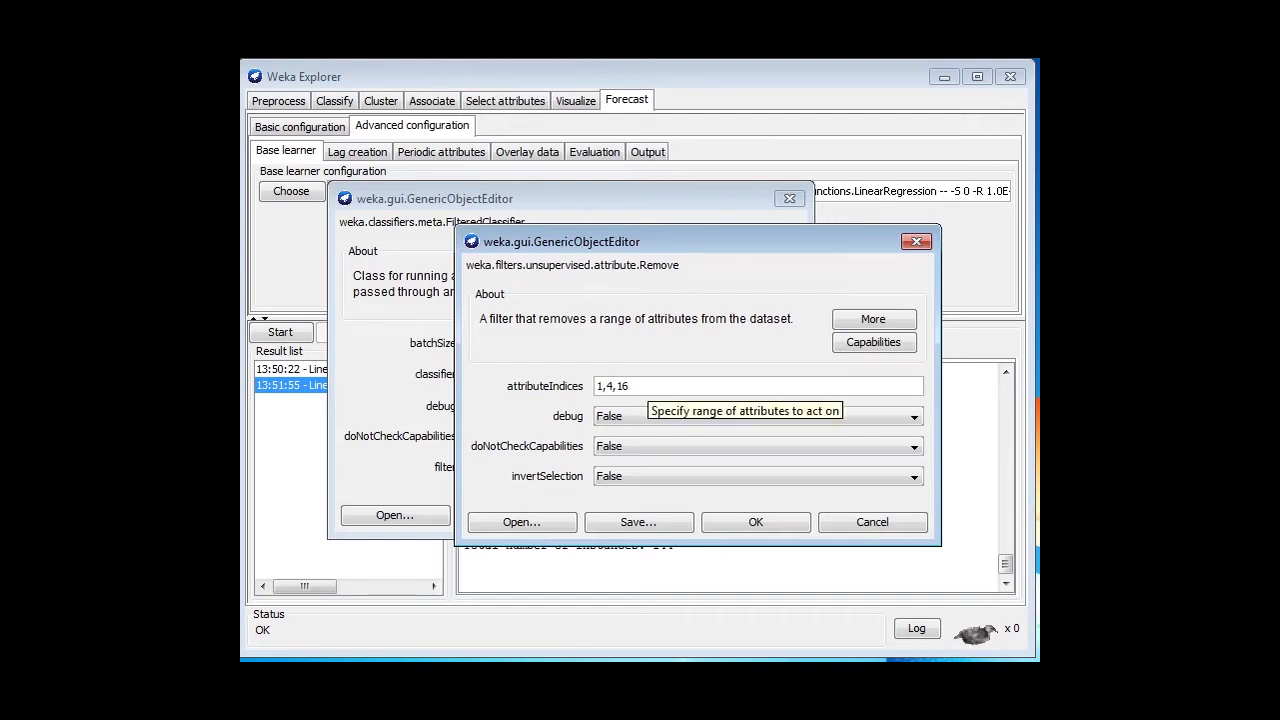
{"action": "left_click", "coordinate": [650, 476]}
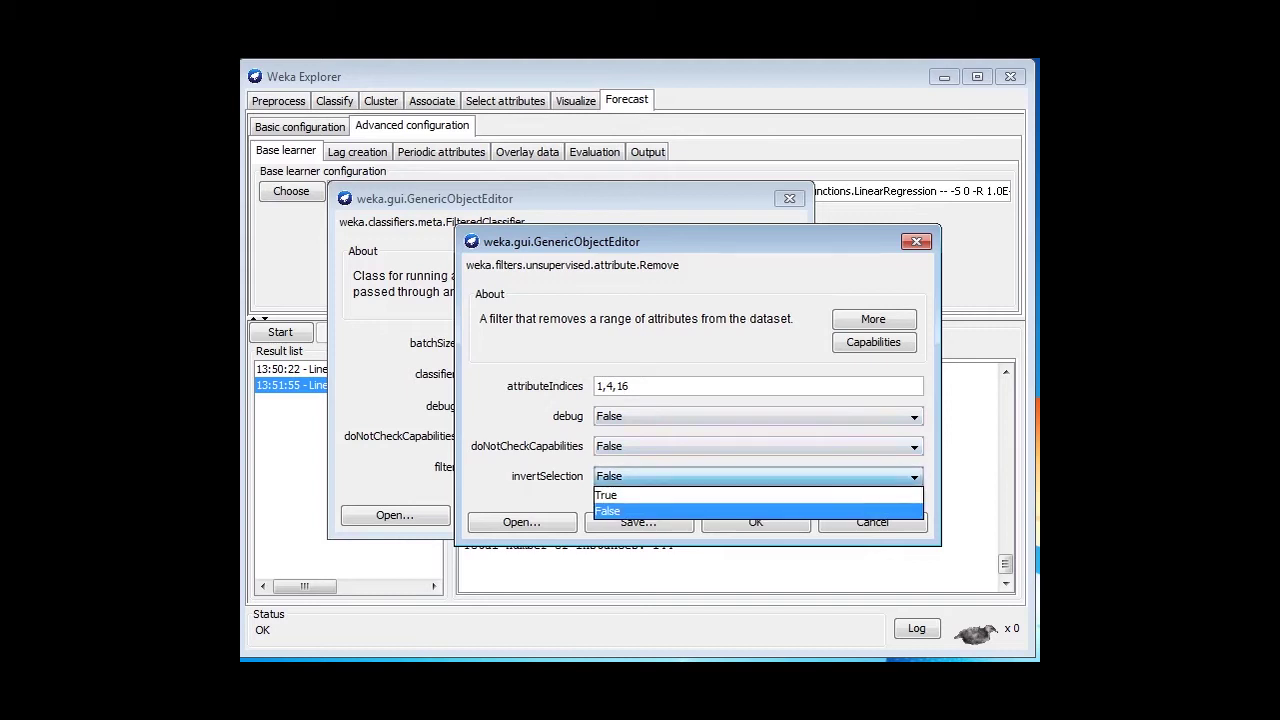
{"action": "left_click", "coordinate": [650, 489]}
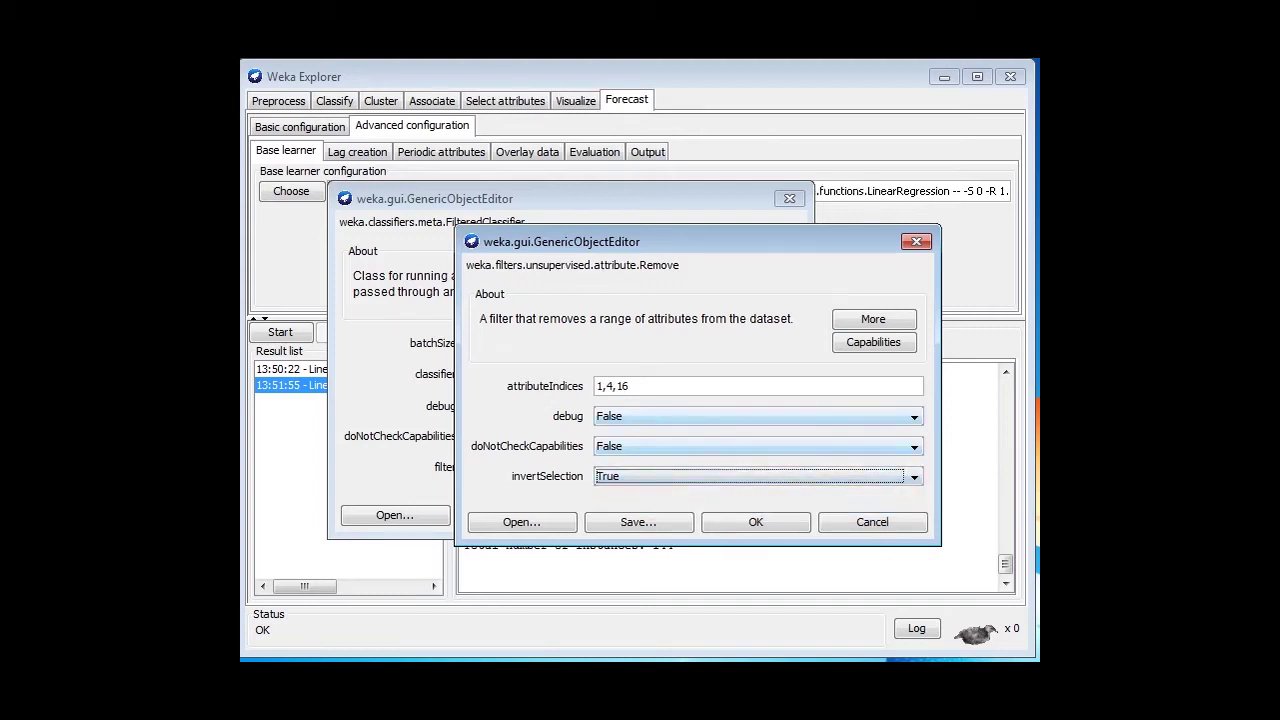
{"action": "left_click", "coordinate": [755, 521]}
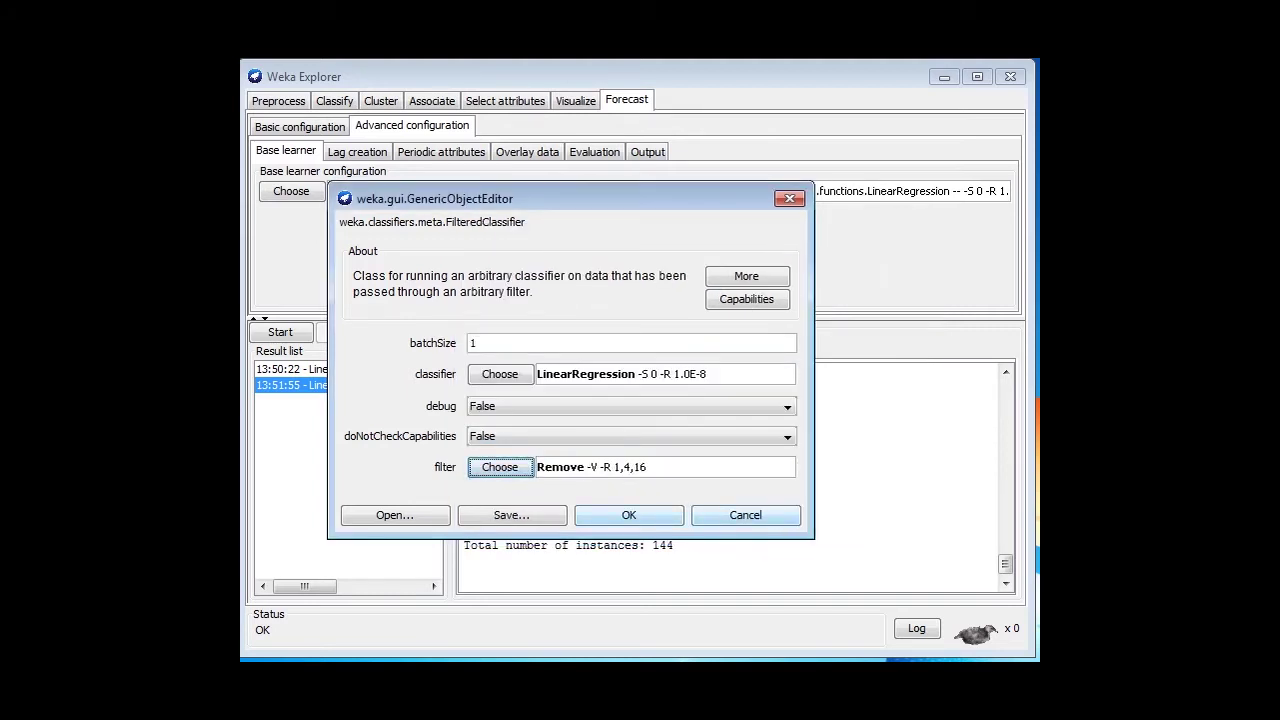
{"action": "left_click", "coordinate": [629, 515]}
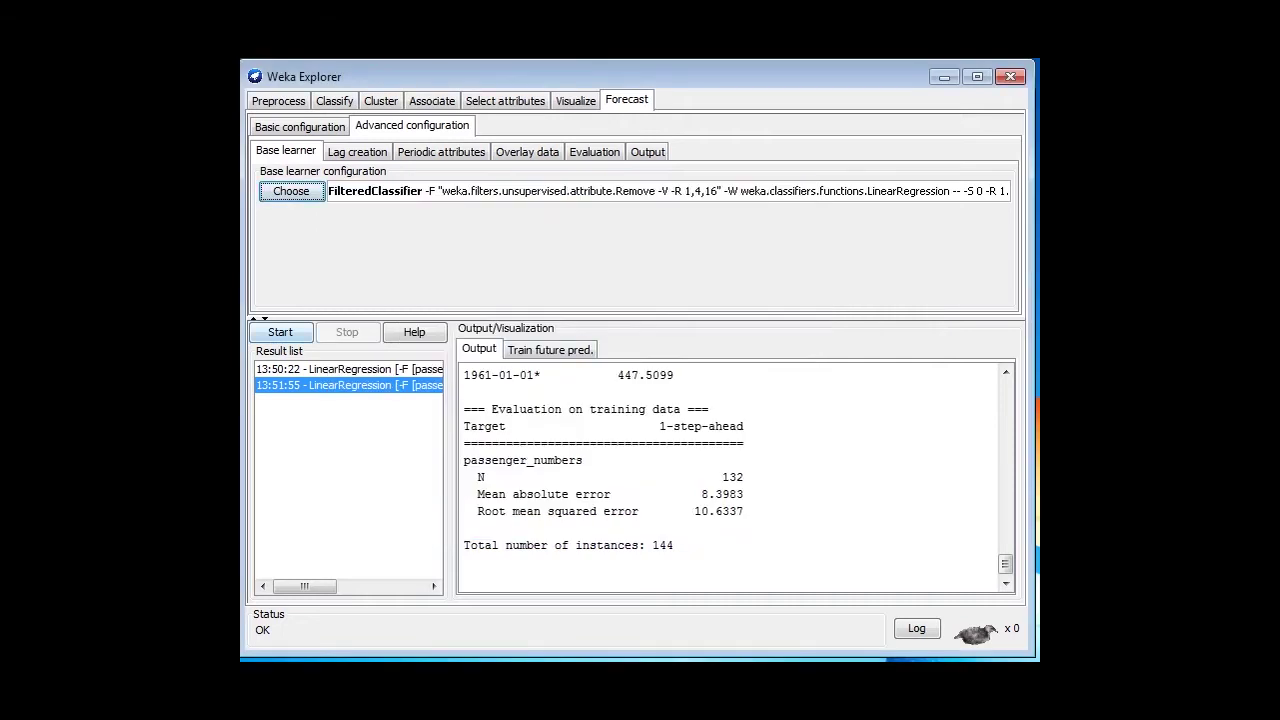
{"action": "left_click", "coordinate": [280, 332]}
Review the filtered run's output showing training MAE 22.6635 and RMSE 27.848
{"action": "left_click", "coordinate": [1005, 372]}
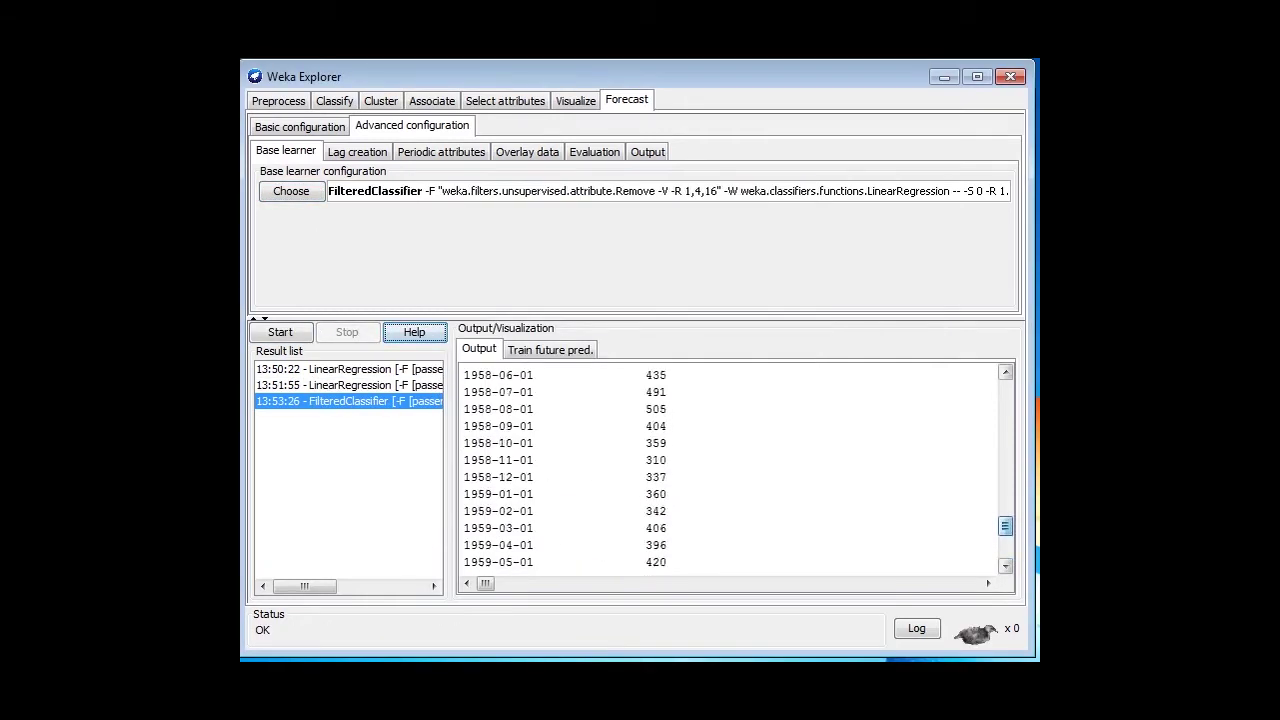
{"action": "scroll", "coordinate": [735, 468], "scroll_direction": "up", "scroll_amount": 10}
{"action": "scroll", "coordinate": [735, 468], "scroll_direction": "down", "scroll_amount": 8}
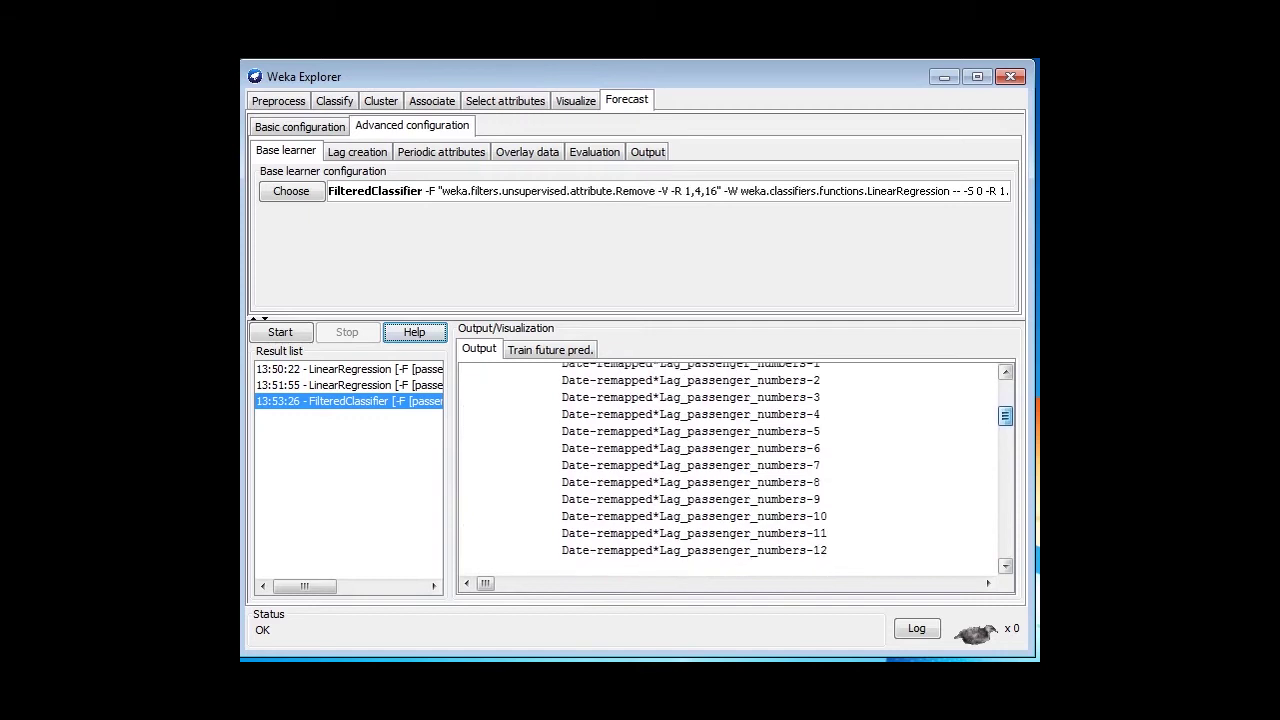
{"action": "scroll", "coordinate": [735, 468], "scroll_direction": "down", "scroll_amount": 1}
{"action": "scroll", "coordinate": [739, 468], "scroll_direction": "down", "scroll_amount": 3}
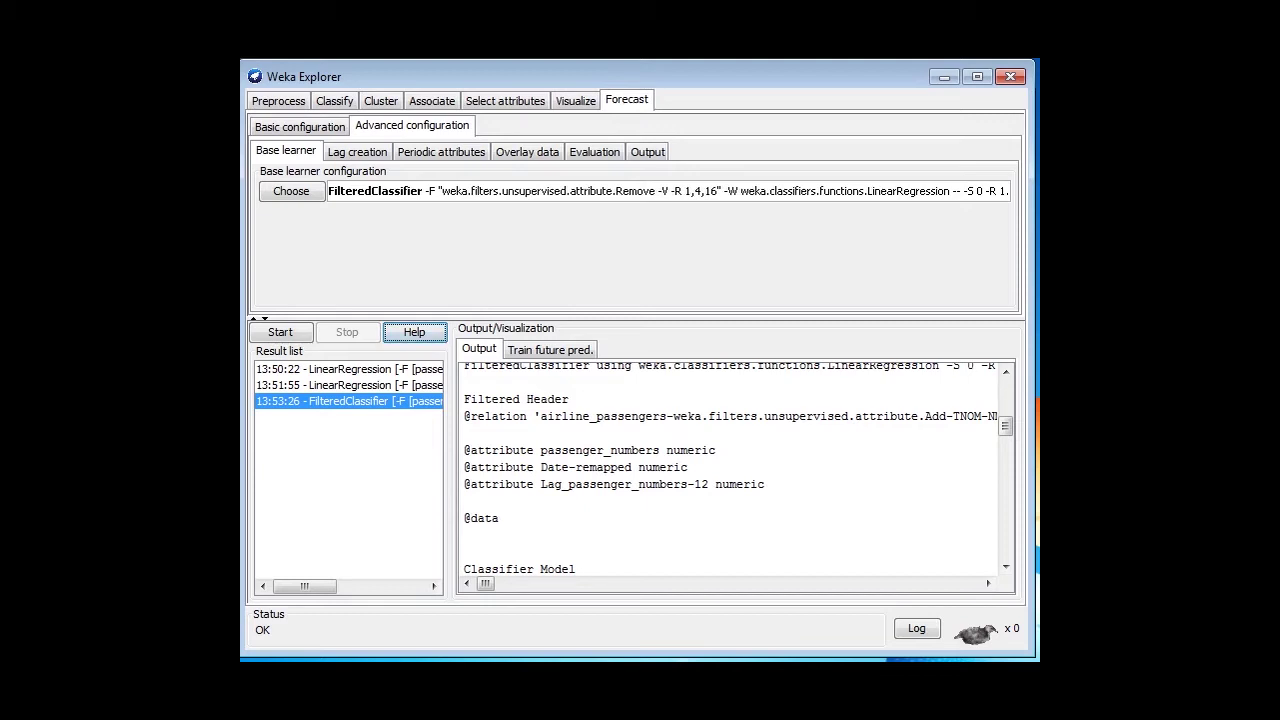
{"action": "scroll", "coordinate": [730, 465], "scroll_direction": "down", "scroll_amount": 15}
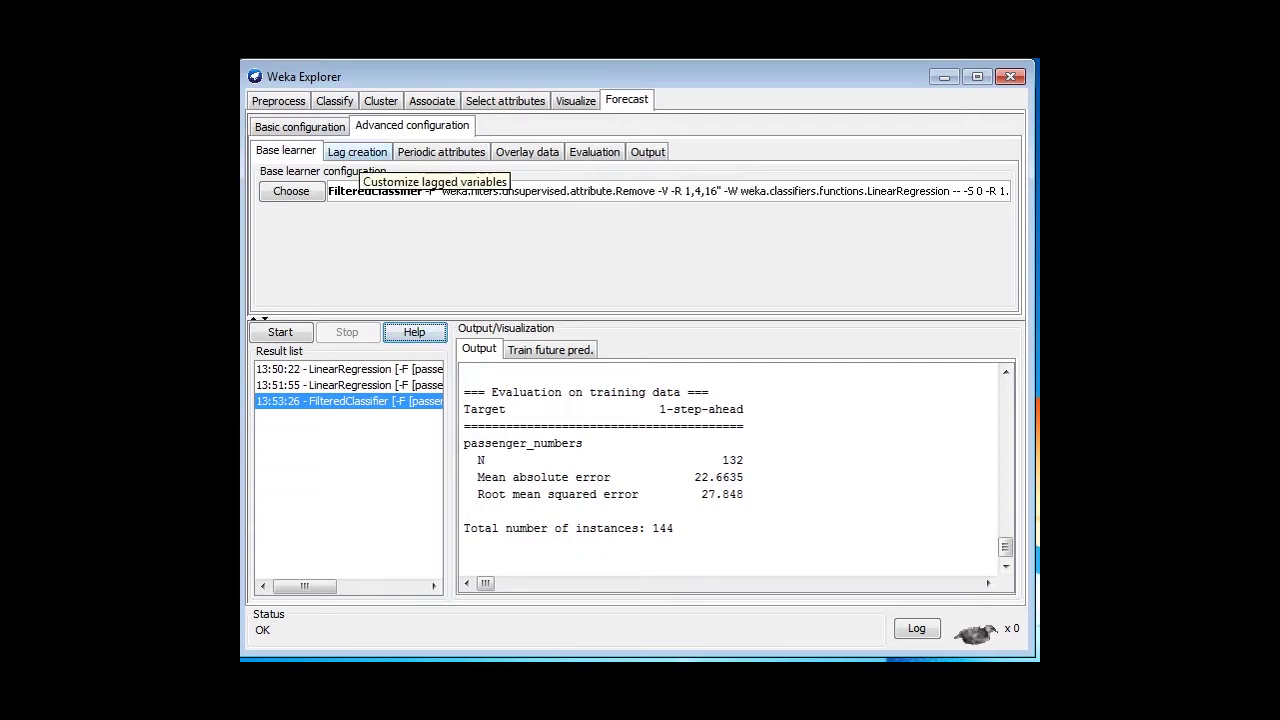
{"action": "left_click", "coordinate": [357, 152]}
Turn on 'Remove leading instances with unknown lag values' in the additional lag options
{"action": "left_click", "coordinate": [574, 257]}
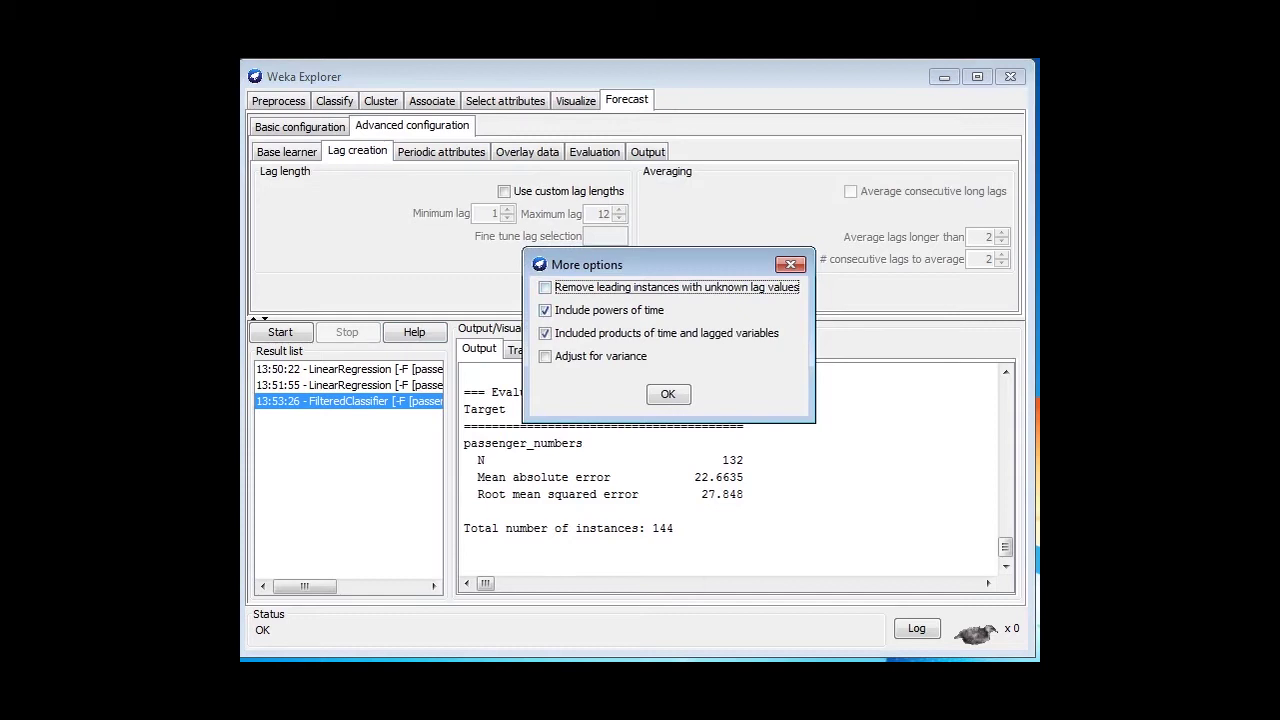
{"action": "left_click", "coordinate": [545, 287]}
{"action": "key", "text": "Return"}
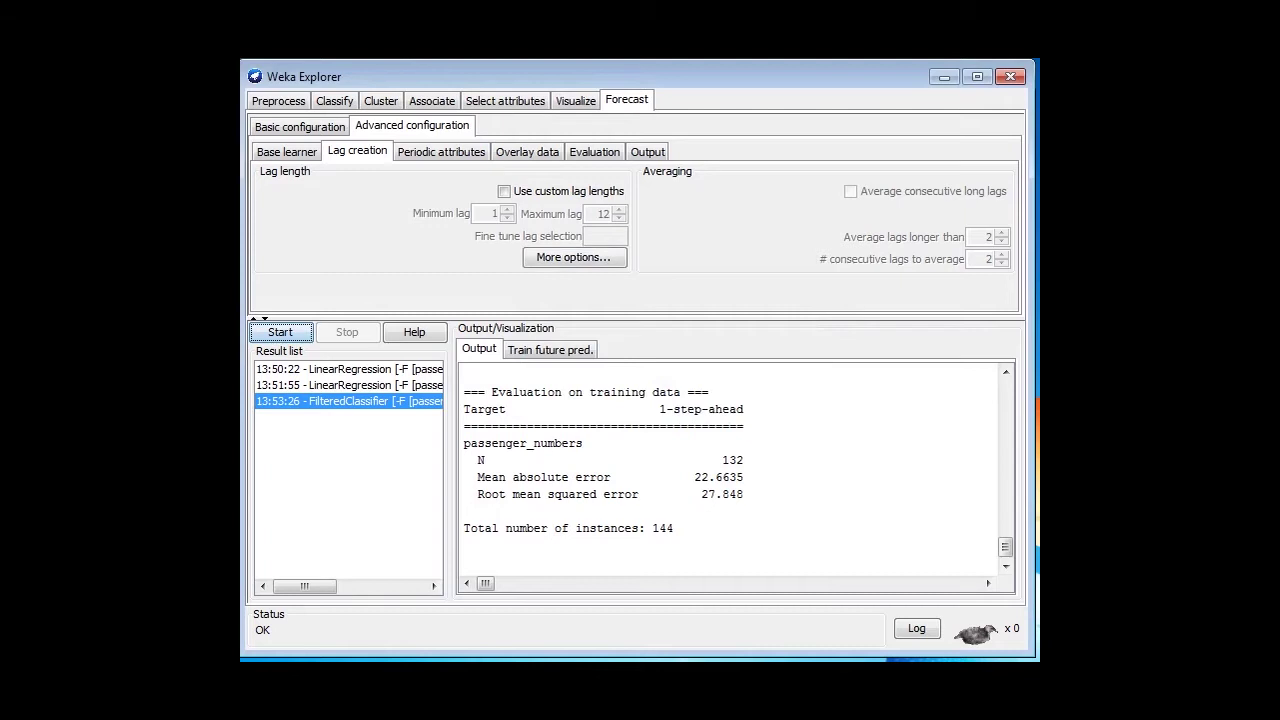
Rerun the forecast and review the output: training MAE 6.8897, RMSE 8.6949
{"action": "key", "text": "space"}
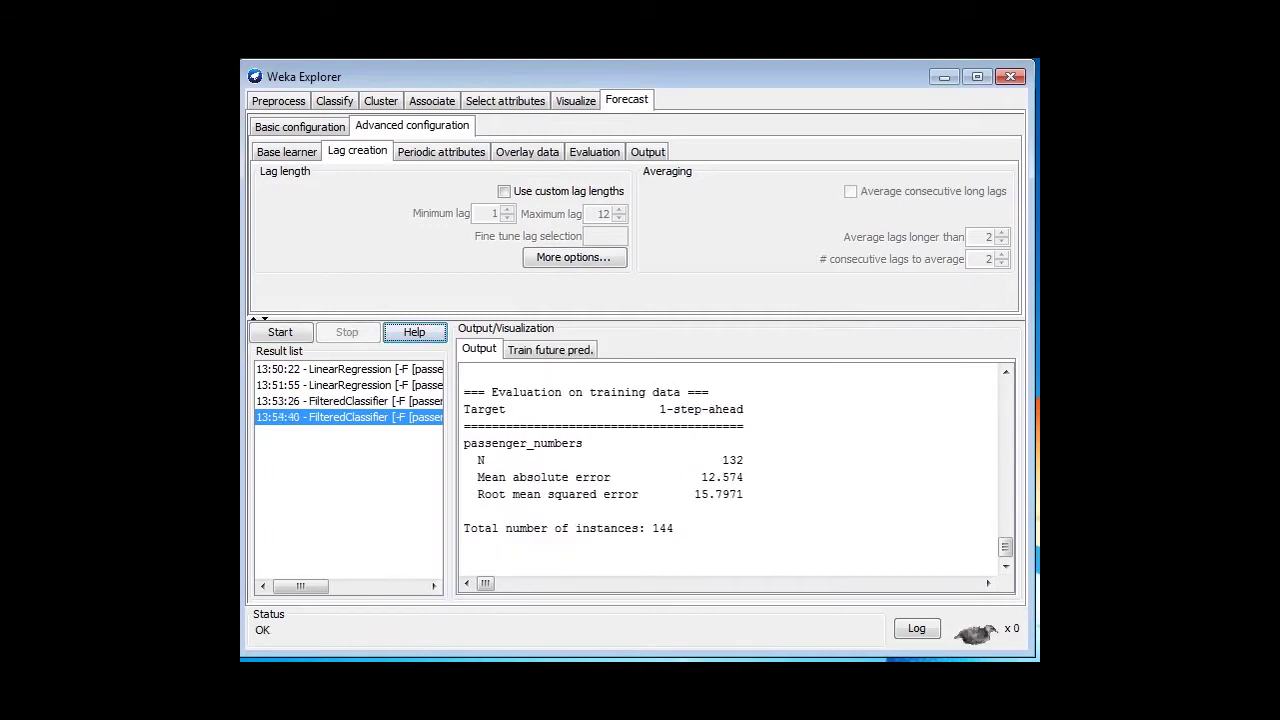
{"action": "scroll", "coordinate": [735, 470], "scroll_direction": "up", "scroll_amount": 15}
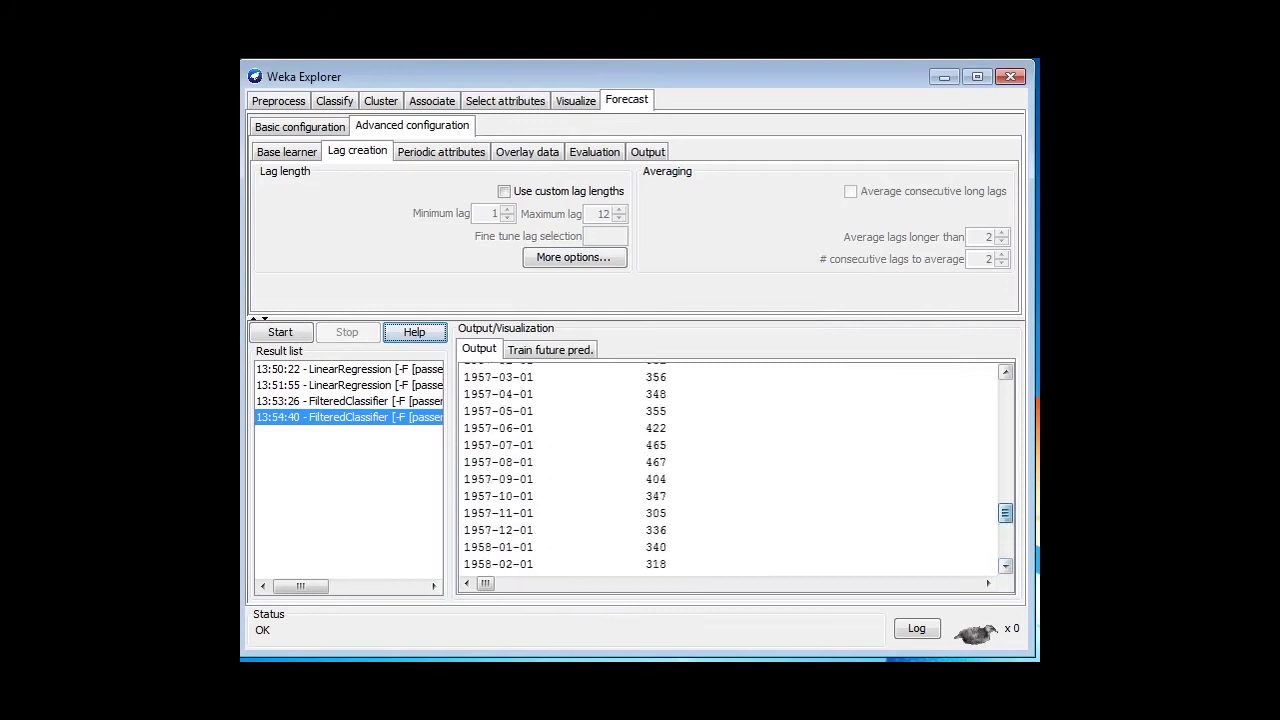
{"action": "scroll", "coordinate": [735, 470], "scroll_direction": "up", "scroll_amount": 20}
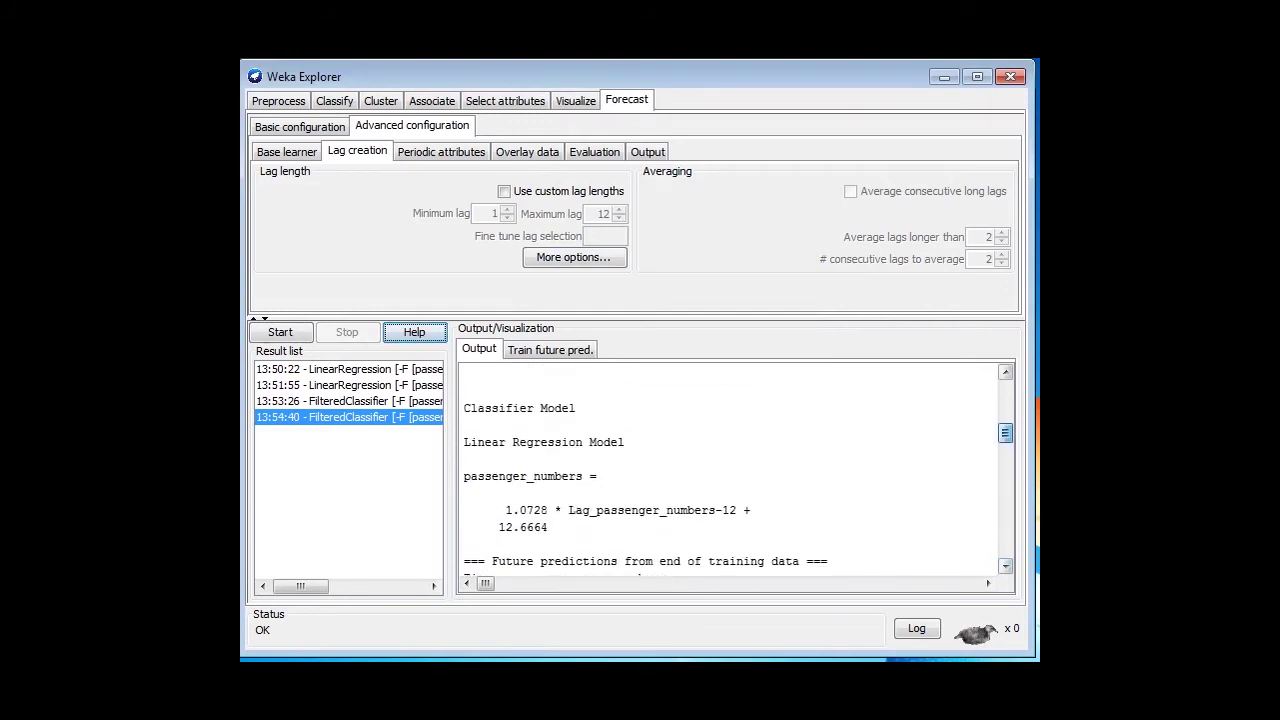
{"action": "scroll", "coordinate": [735, 470], "scroll_direction": "down", "scroll_amount": 4}
{"action": "scroll", "coordinate": [735, 470], "scroll_direction": "up", "scroll_amount": 2}
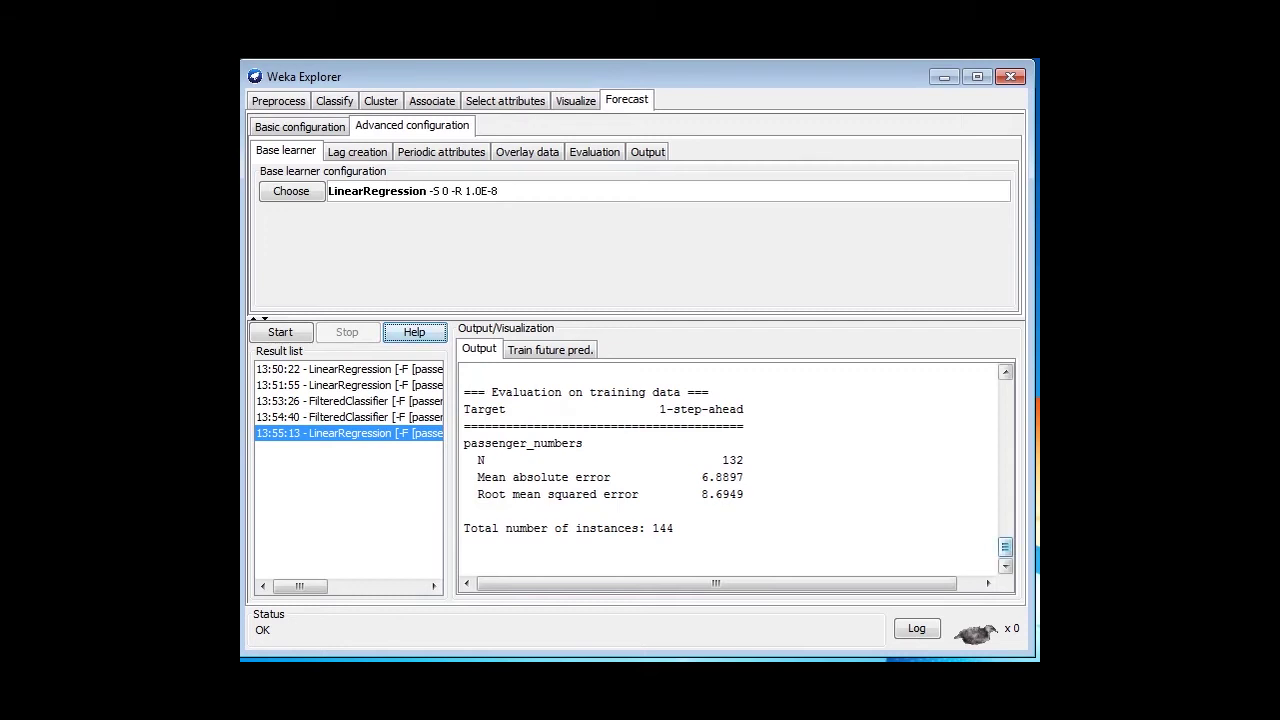
Scroll through the plain LinearRegression output with training MAE 6.8897
{"action": "scroll", "coordinate": [730, 468], "scroll_direction": "up", "scroll_amount": 15}
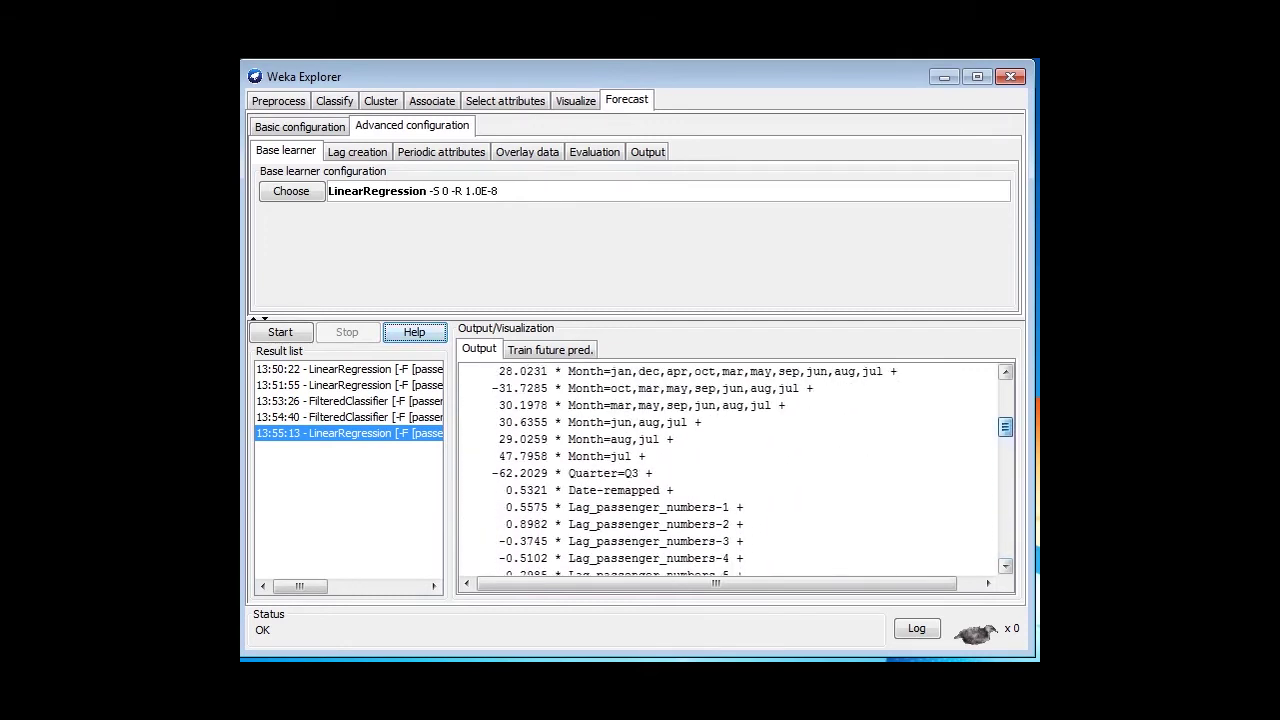
{"action": "scroll", "coordinate": [730, 468], "scroll_direction": "up", "scroll_amount": 1}
{"action": "scroll", "coordinate": [730, 468], "scroll_direction": "down", "scroll_amount": 8}
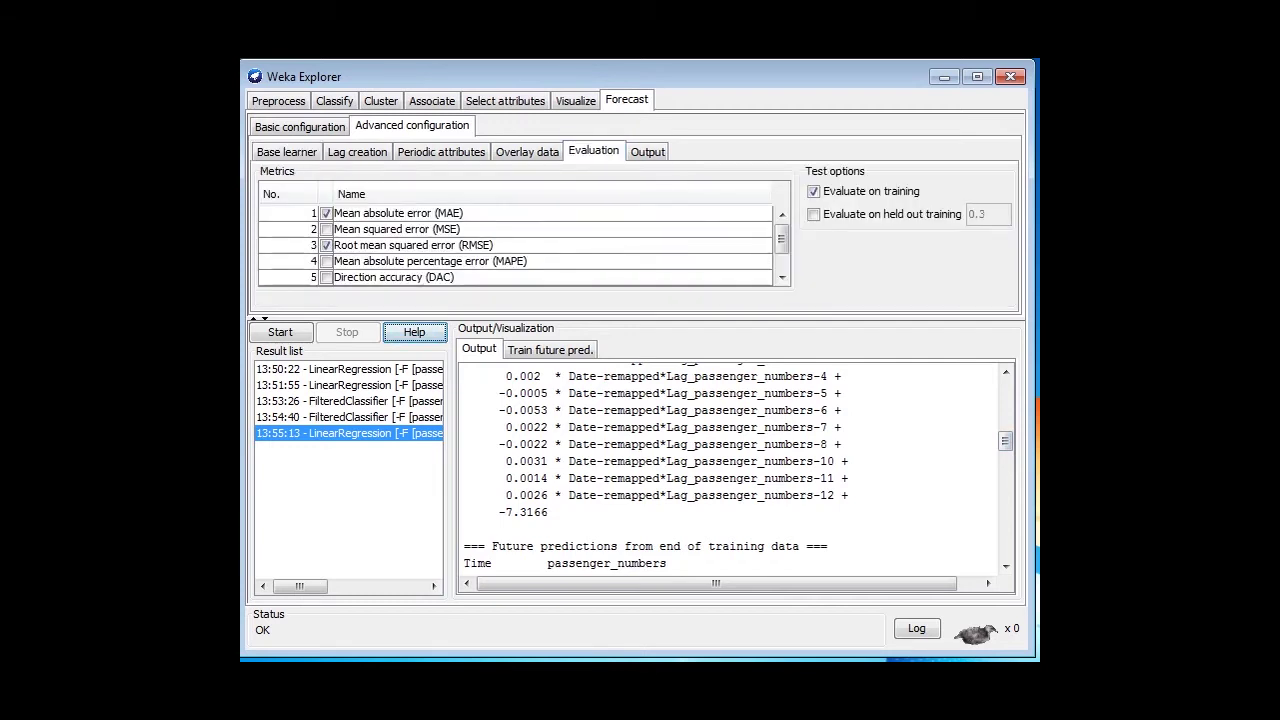
Hold out 24 instances and rerun, getting test MAE 52.8824 and RMSE 57.9699
{"action": "left_click", "coordinate": [813, 214]}
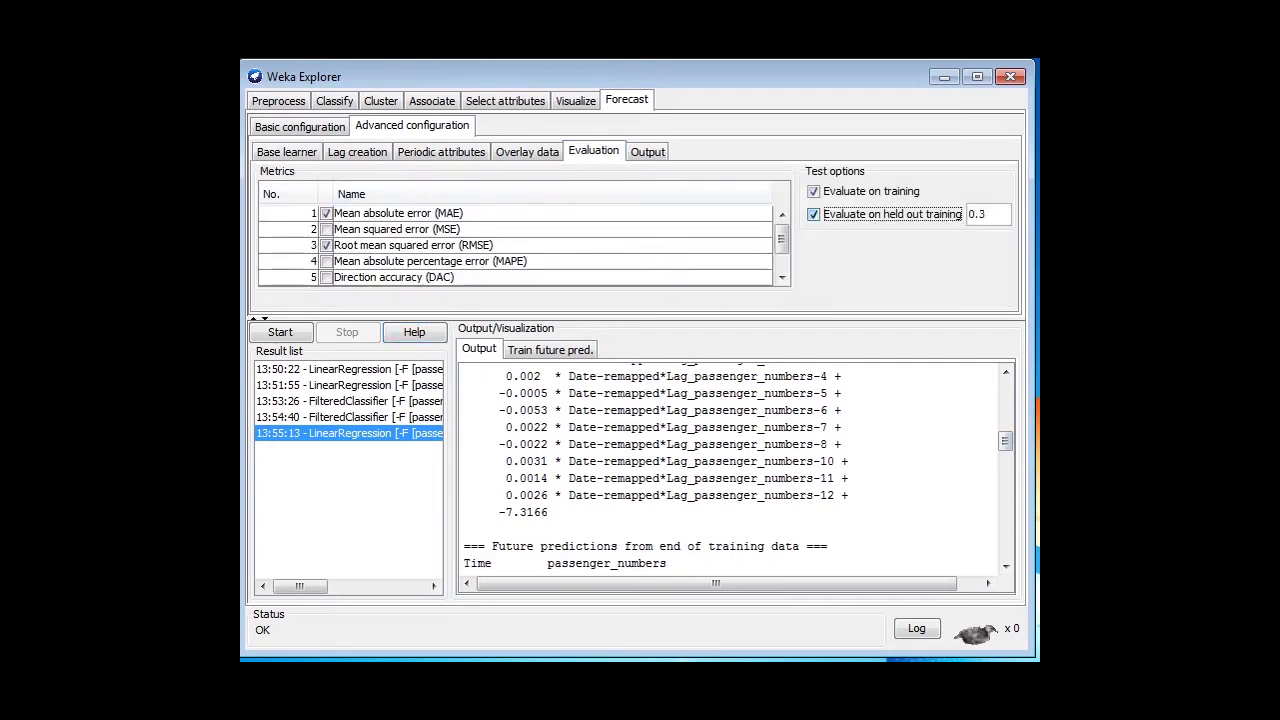
{"action": "key", "text": "Tab"}
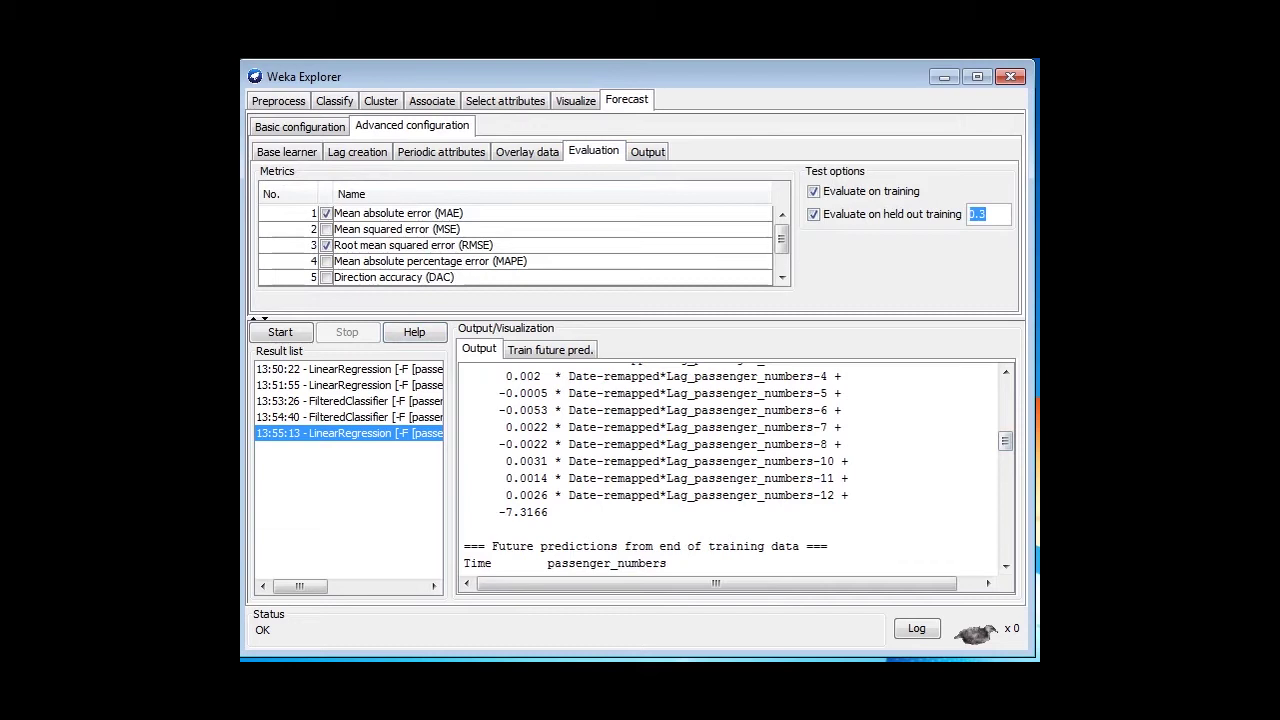
{"action": "type", "text": "24"}
{"action": "left_click", "coordinate": [280, 332]}
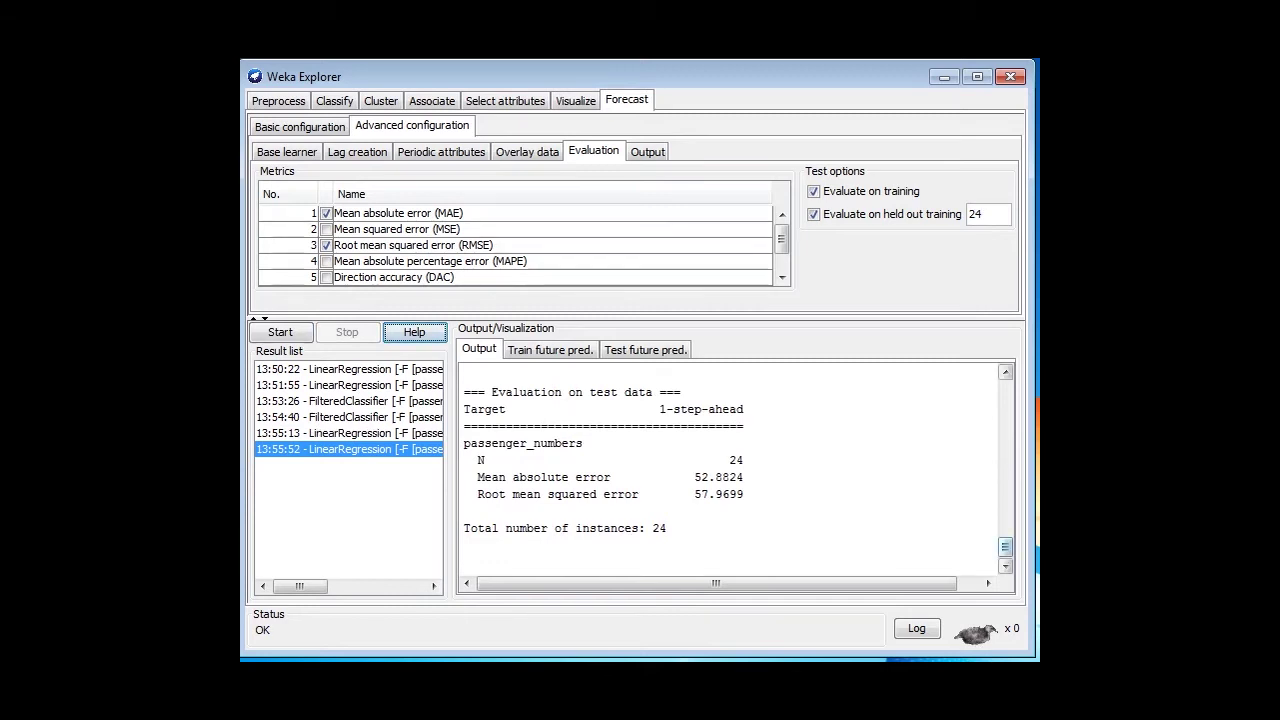
{"action": "scroll", "coordinate": [735, 465], "scroll_direction": "up", "scroll_amount": 1}
{"action": "scroll", "coordinate": [735, 465], "scroll_direction": "up", "scroll_amount": 2}
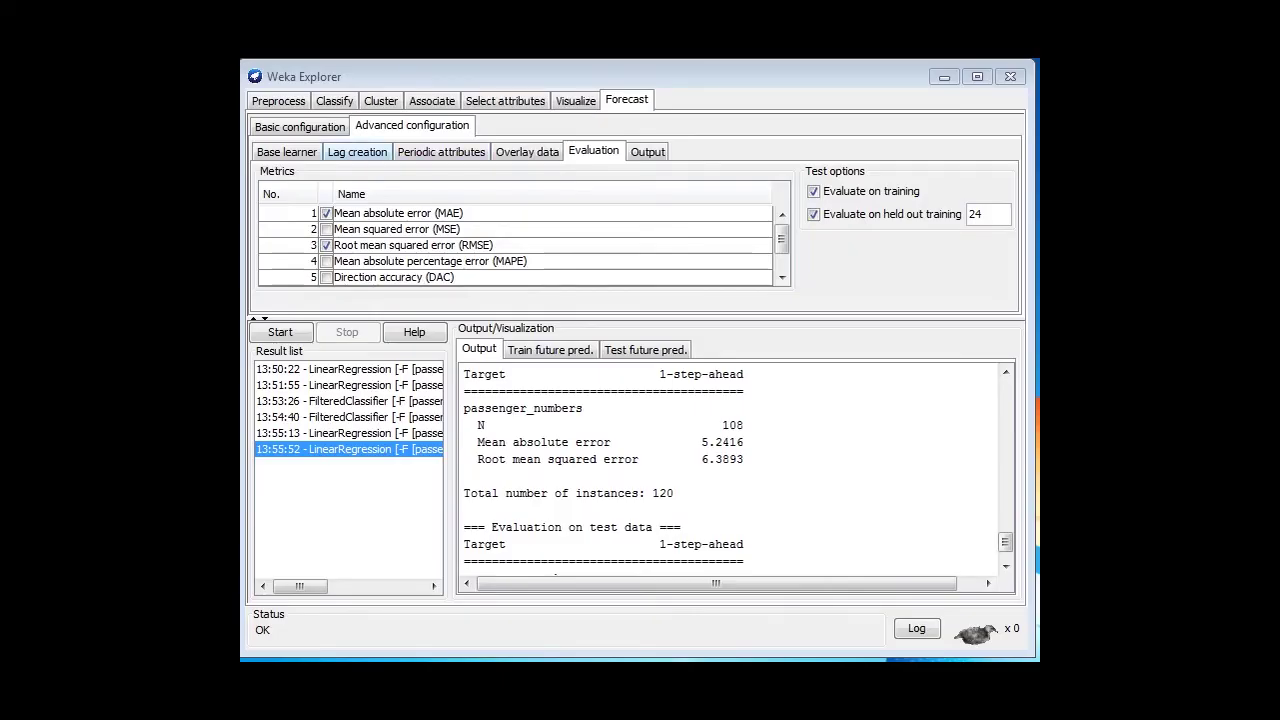
{"action": "left_click", "coordinate": [357, 151]}
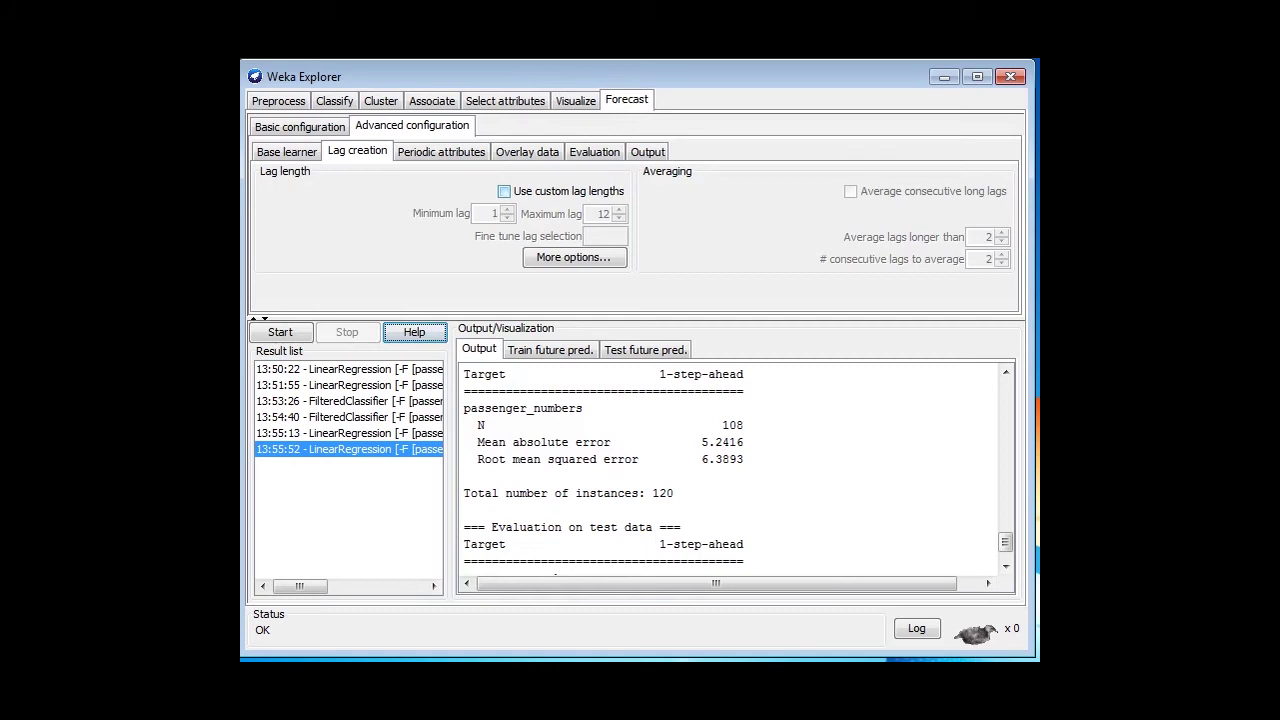
Enable custom lag lengths and raise the minimum lag to 12
{"action": "left_click", "coordinate": [504, 191]}
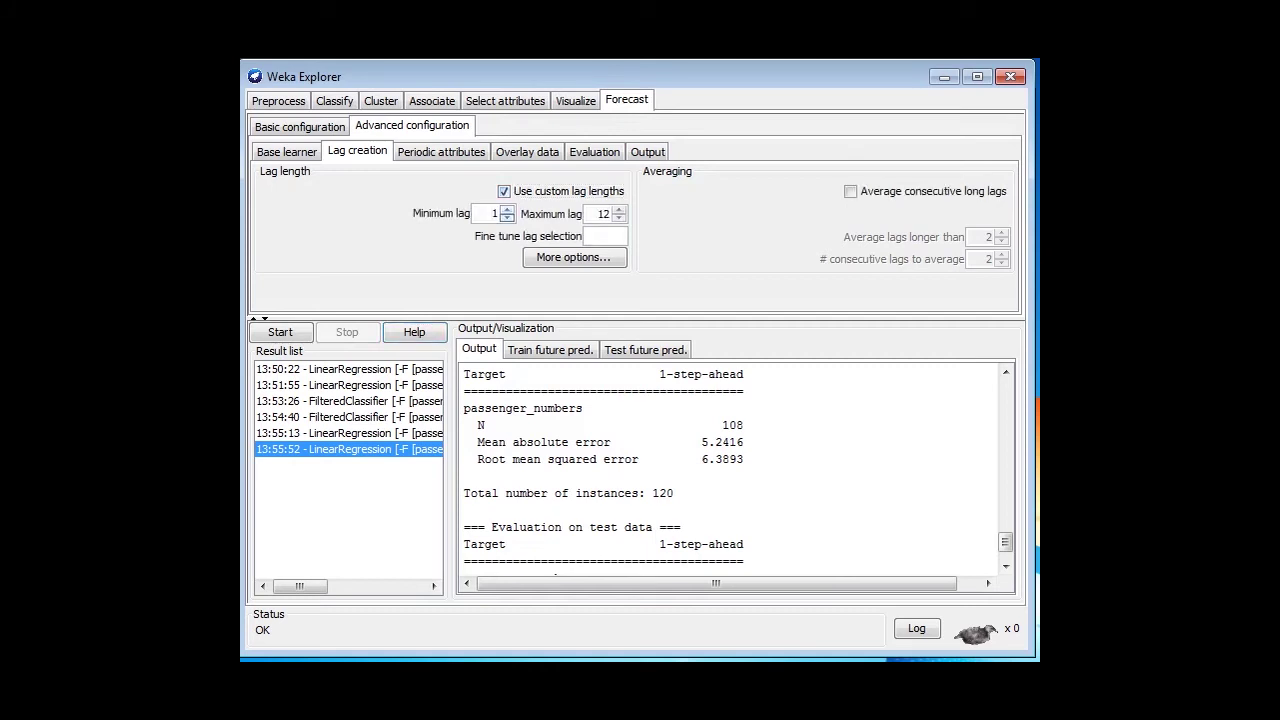
{"action": "left_click", "coordinate": [507, 210]}
{"action": "left_click", "coordinate": [507, 210]}
{"action": "left_click", "coordinate": [507, 210]}
{"action": "left_click", "coordinate": [507, 210]}
{"action": "left_click", "coordinate": [507, 210]}
{"action": "left_click", "coordinate": [507, 210]}
{"action": "left_click", "coordinate": [507, 210]}
{"action": "left_click", "coordinate": [507, 210]}
{"action": "left_click", "coordinate": [507, 210]}
{"action": "left_click", "coordinate": [507, 210]}
Turn off powers of time and products of time and lagged variables
{"action": "left_click", "coordinate": [573, 257]}
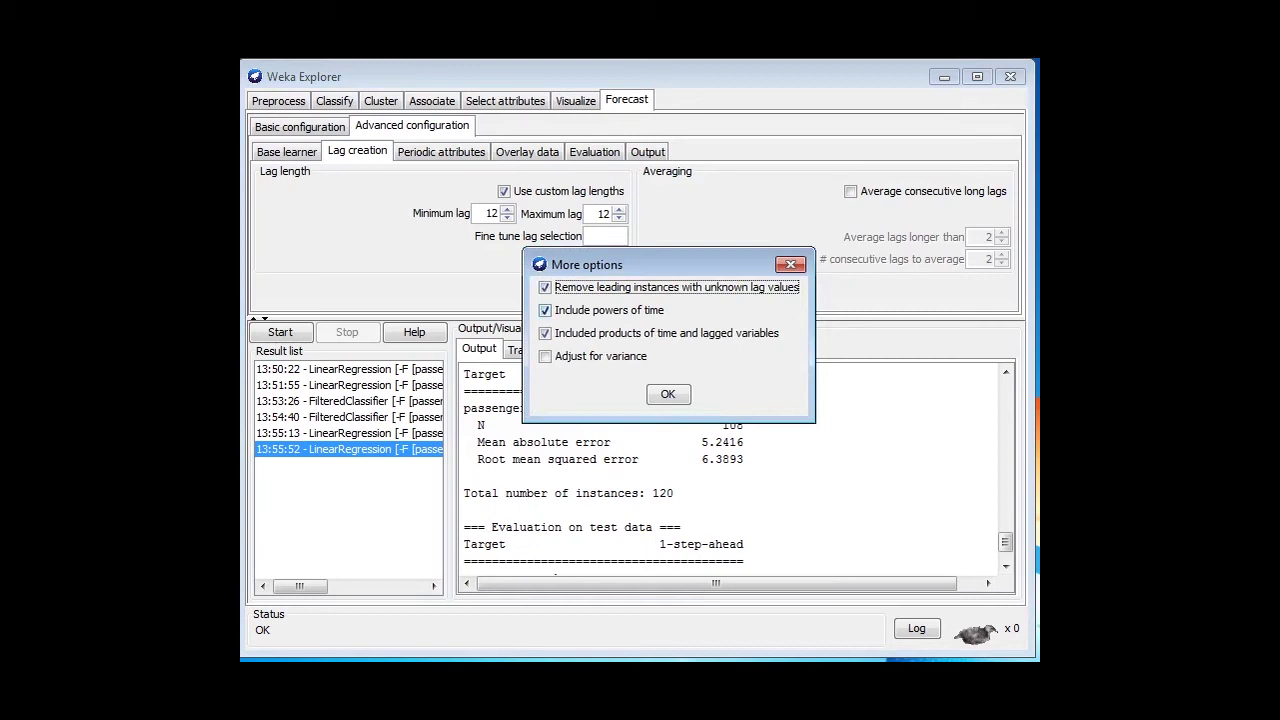
{"action": "key", "text": "Tab"}
{"action": "key", "text": "space"}
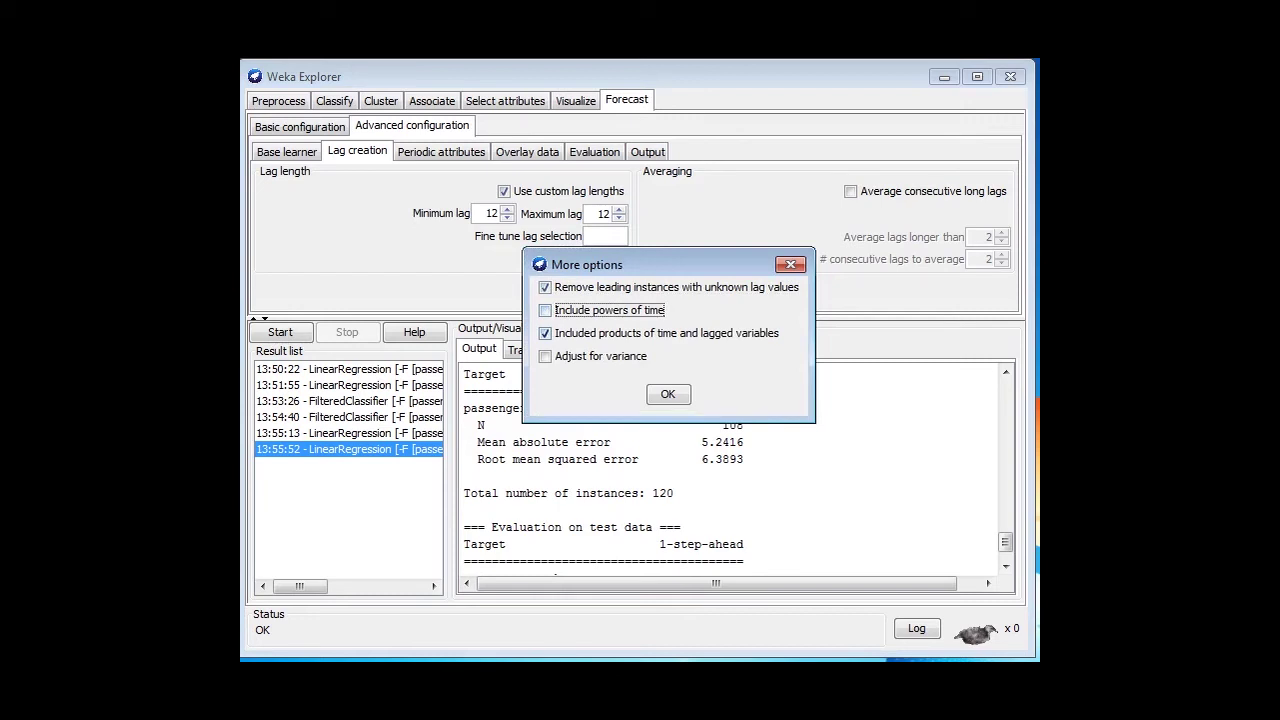
{"action": "key", "text": "Tab"}
{"action": "key", "text": "space"}
{"action": "key", "text": "Return"}
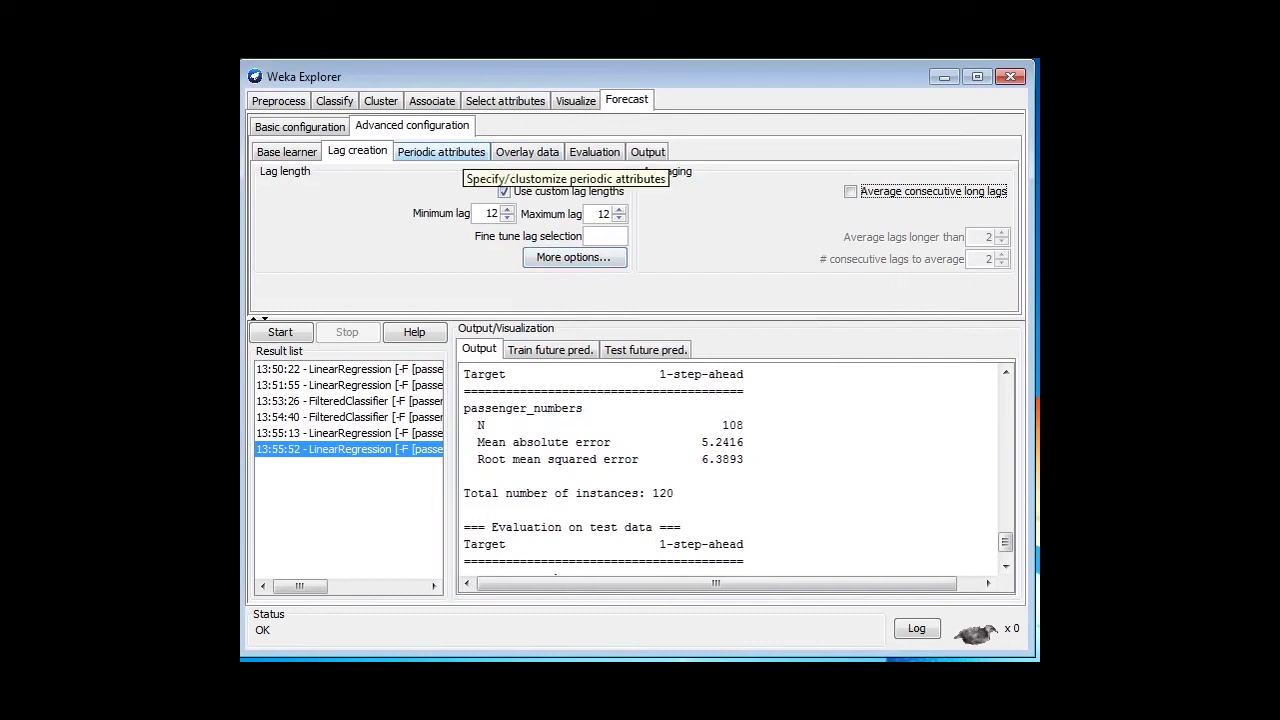
Customize periodic attributes, leaving every periodic attribute unselected
{"action": "left_click", "coordinate": [441, 152]}
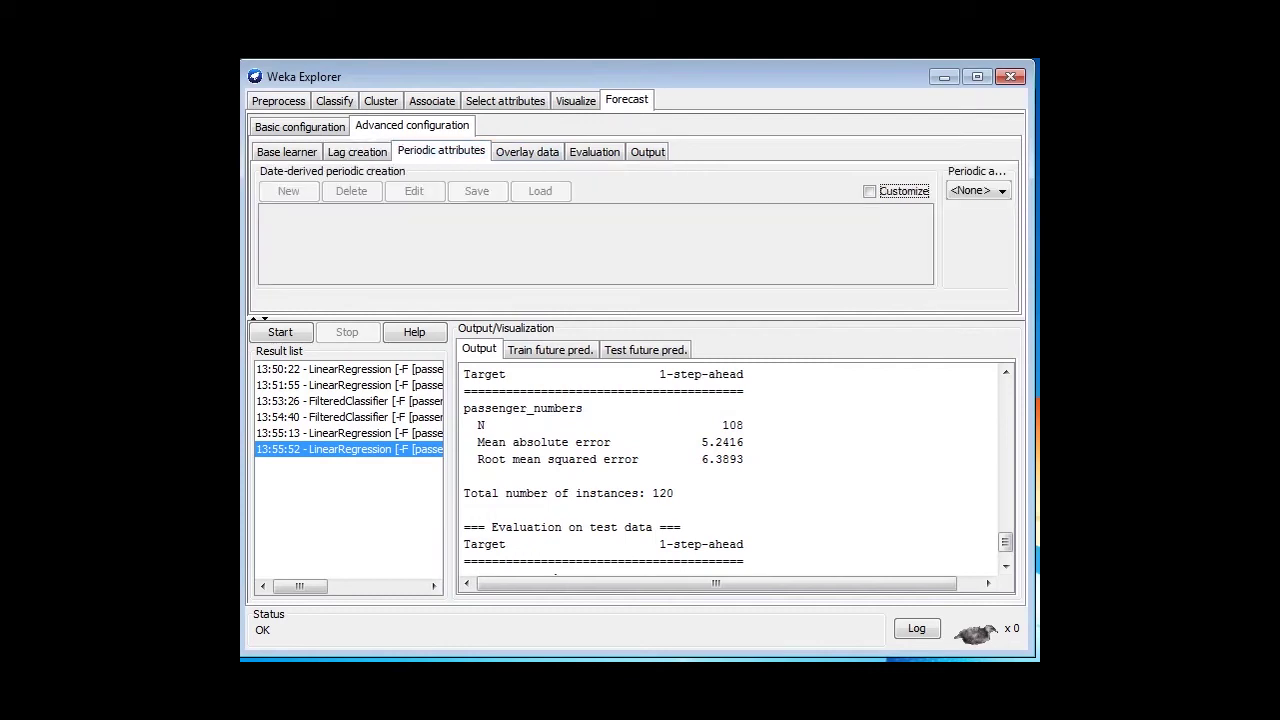
{"action": "left_click", "coordinate": [869, 191]}
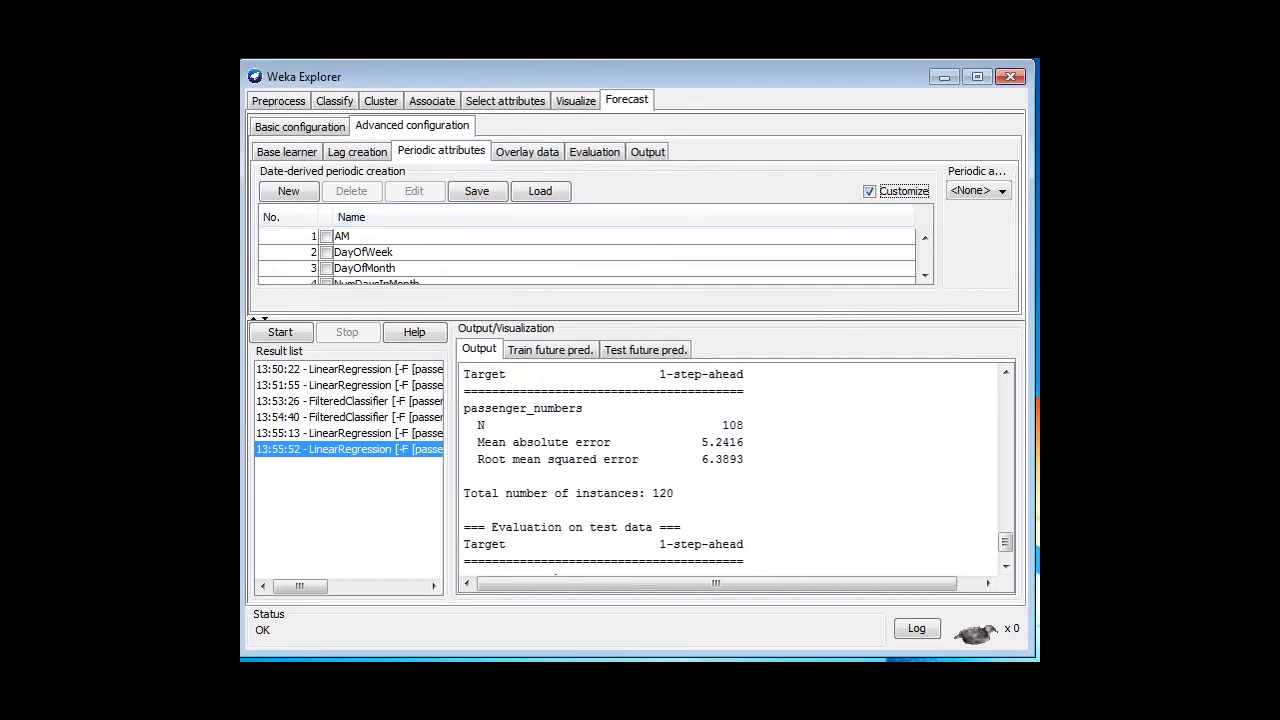
{"action": "scroll", "coordinate": [587, 256], "scroll_direction": "down", "scroll_amount": 2}
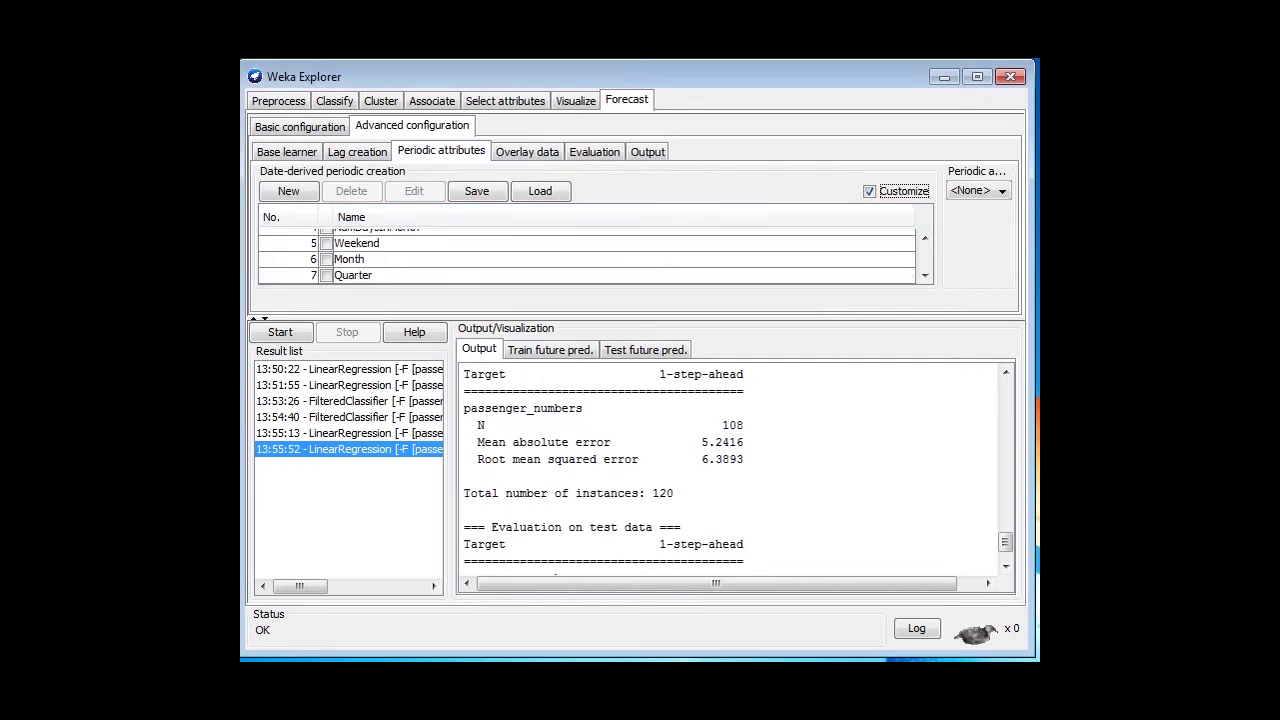
{"action": "scroll", "coordinate": [587, 256], "scroll_direction": "up", "scroll_amount": 2}
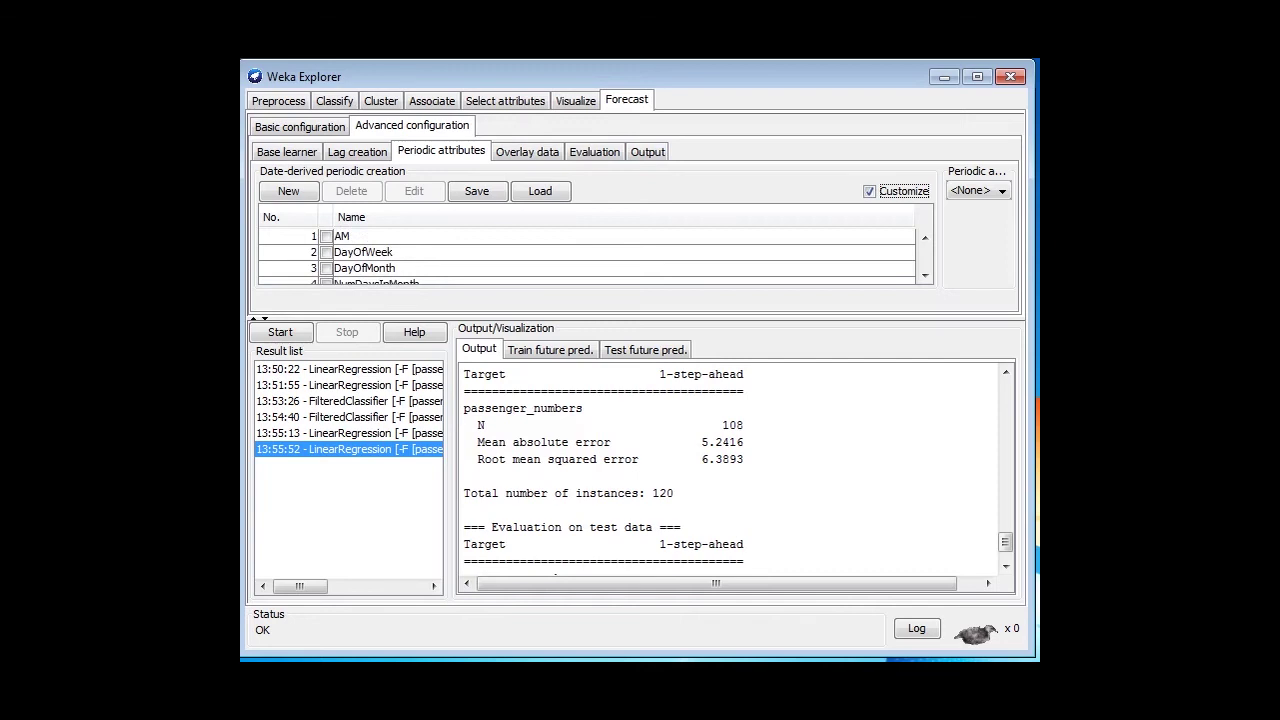
Rerun the forecast, reviewing test MAE 16.5777 and RMSE 18.7104
{"action": "left_click", "coordinate": [280, 332]}
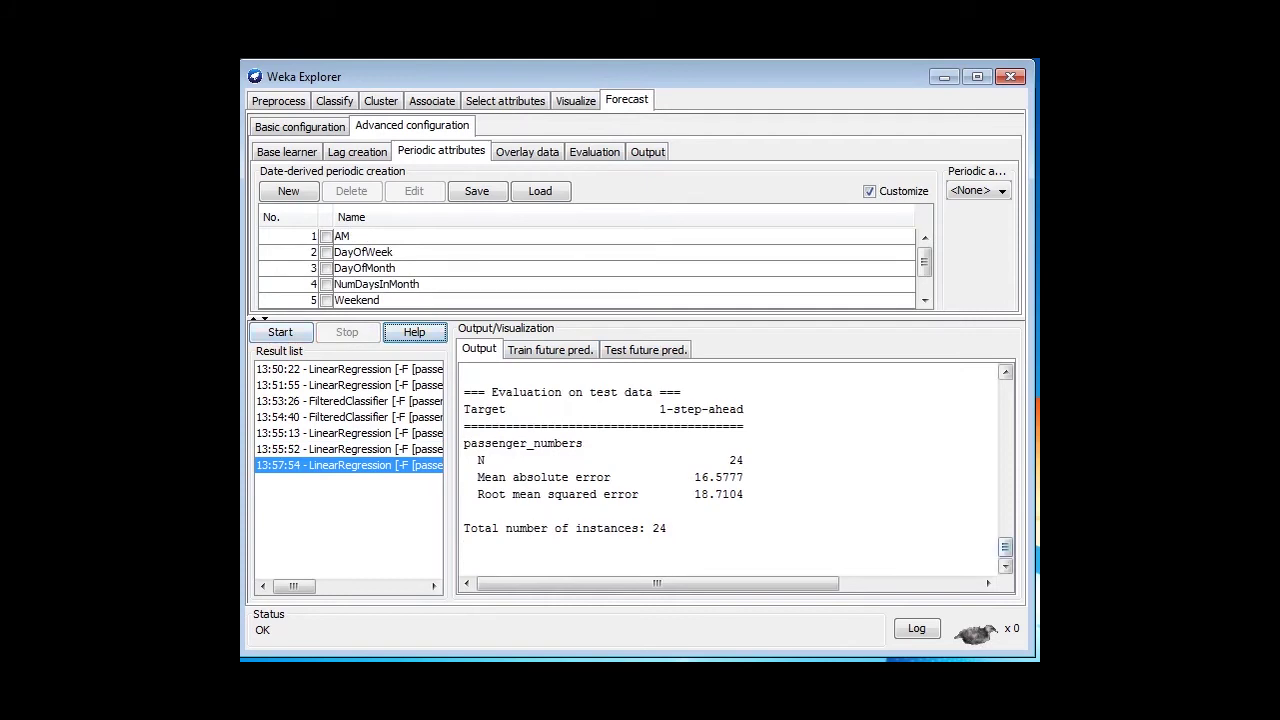
{"action": "scroll", "coordinate": [730, 470], "scroll_direction": "up", "scroll_amount": 20}
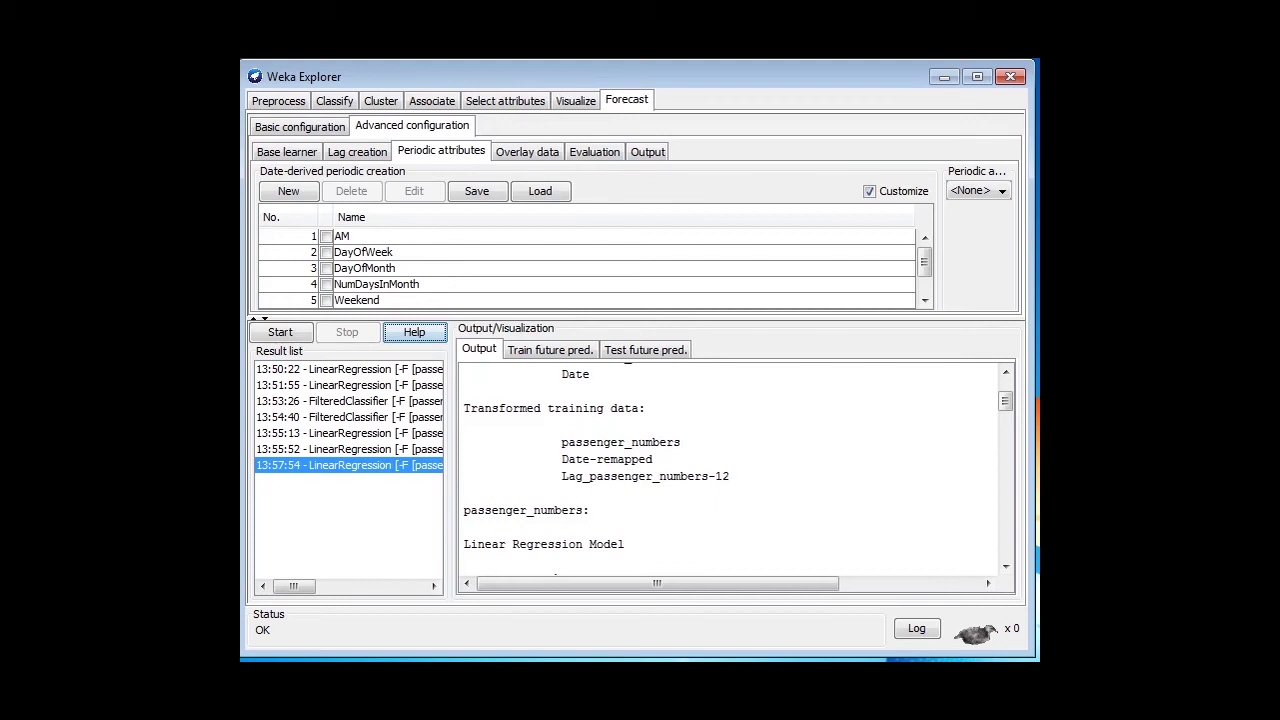
{"action": "scroll", "coordinate": [730, 470], "scroll_direction": "down", "scroll_amount": 10}
{"action": "scroll", "coordinate": [730, 470], "scroll_direction": "down", "scroll_amount": 5}
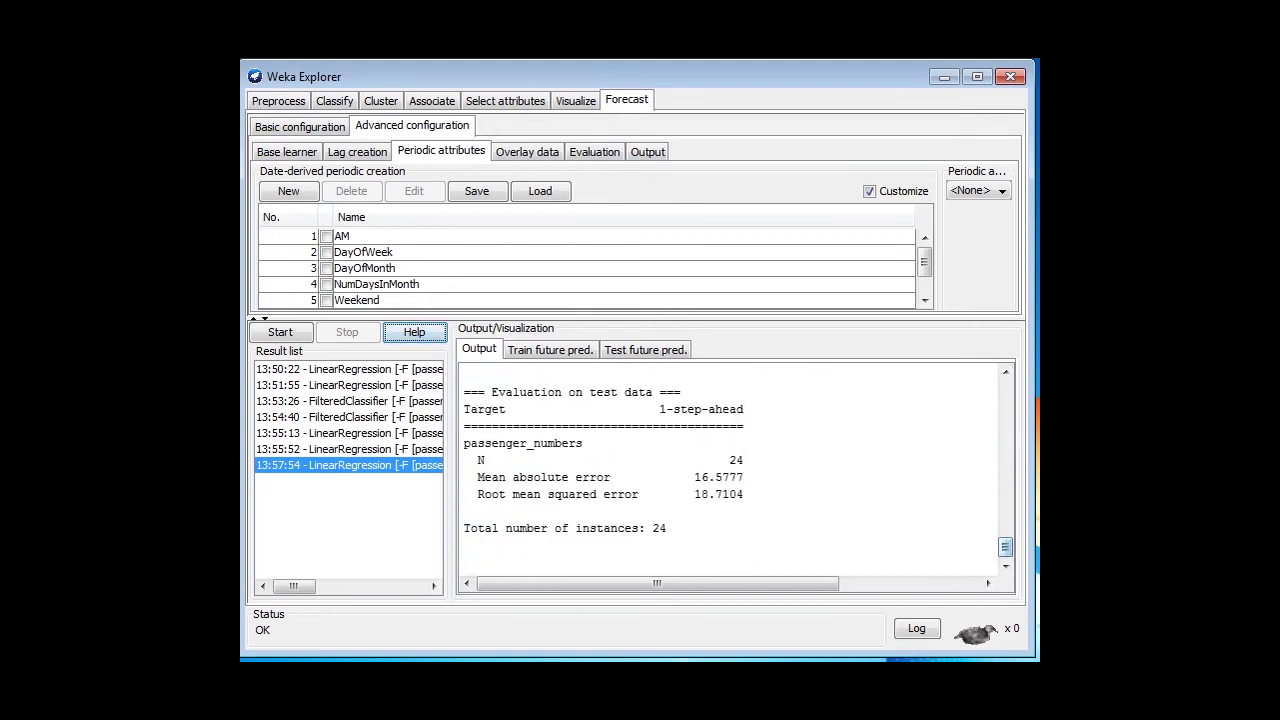